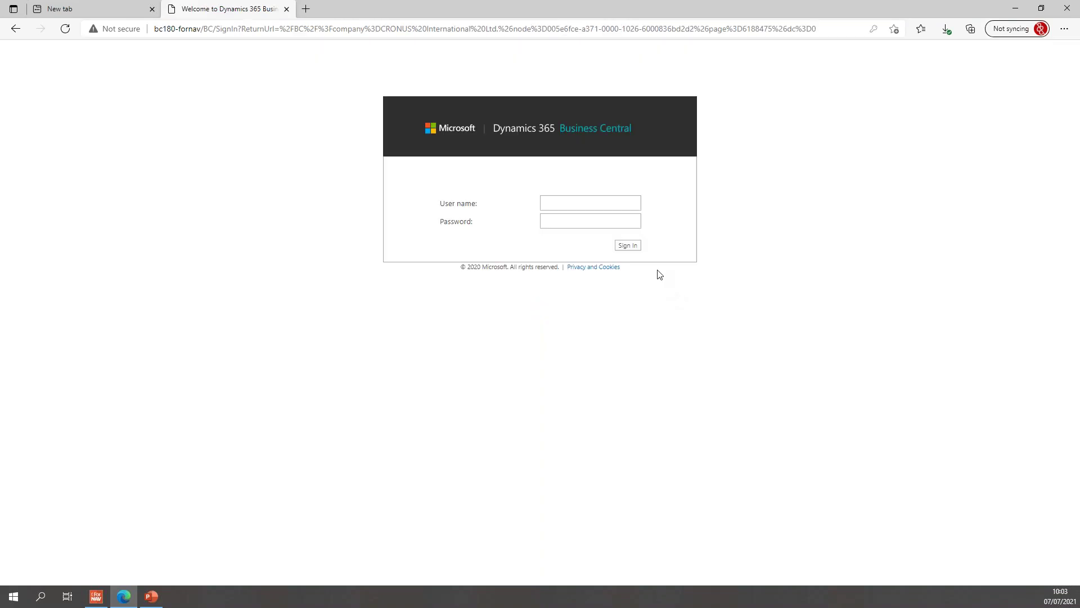
# Sign in with the saved login and open the Sales Template layout from Standard Reports
pyautogui.click(605, 203)
pyautogui.click(609, 232)
pyautogui.click(625, 245)
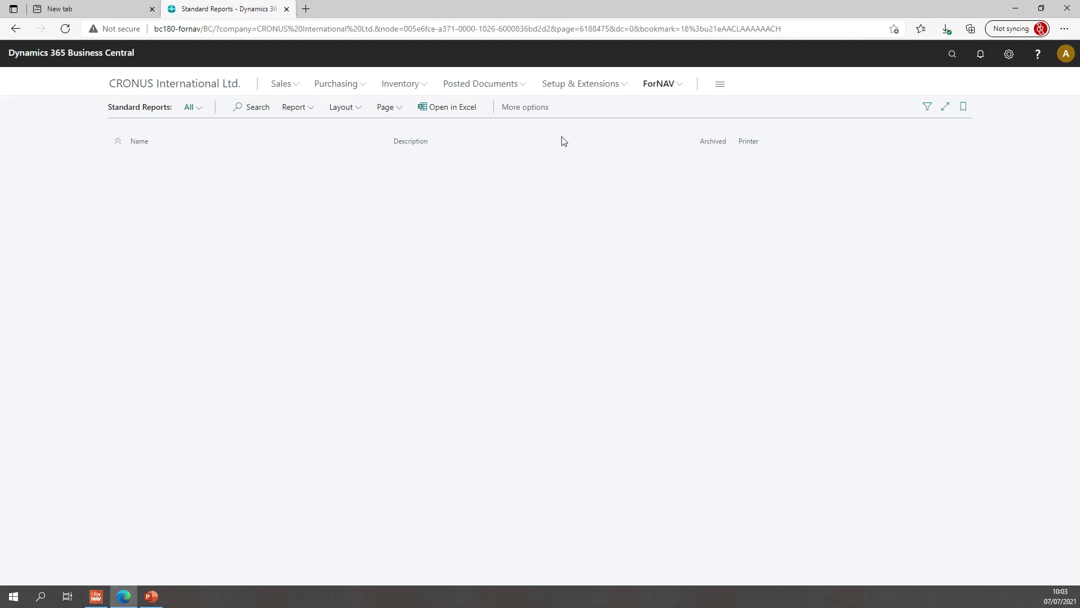
pyautogui.scroll(-15, 214, 257)
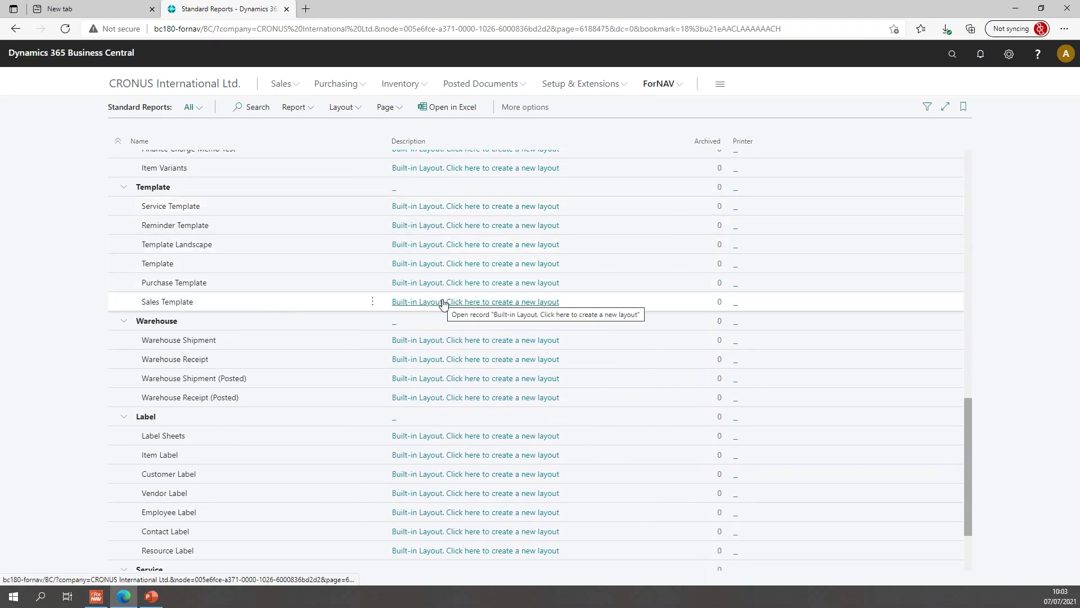
pyautogui.click(449, 306)
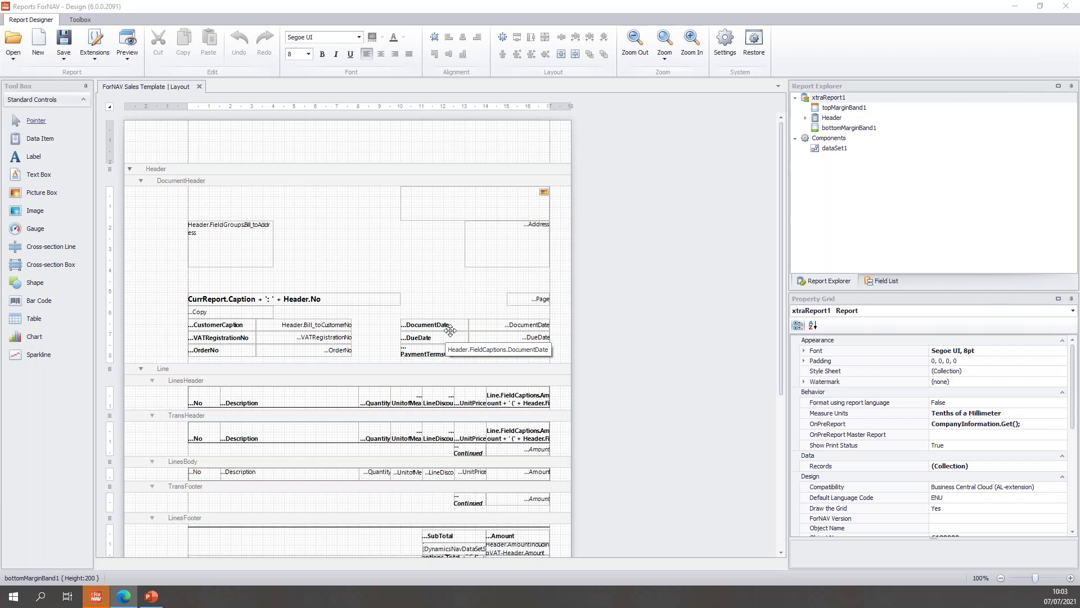
pyautogui.click(400, 371)
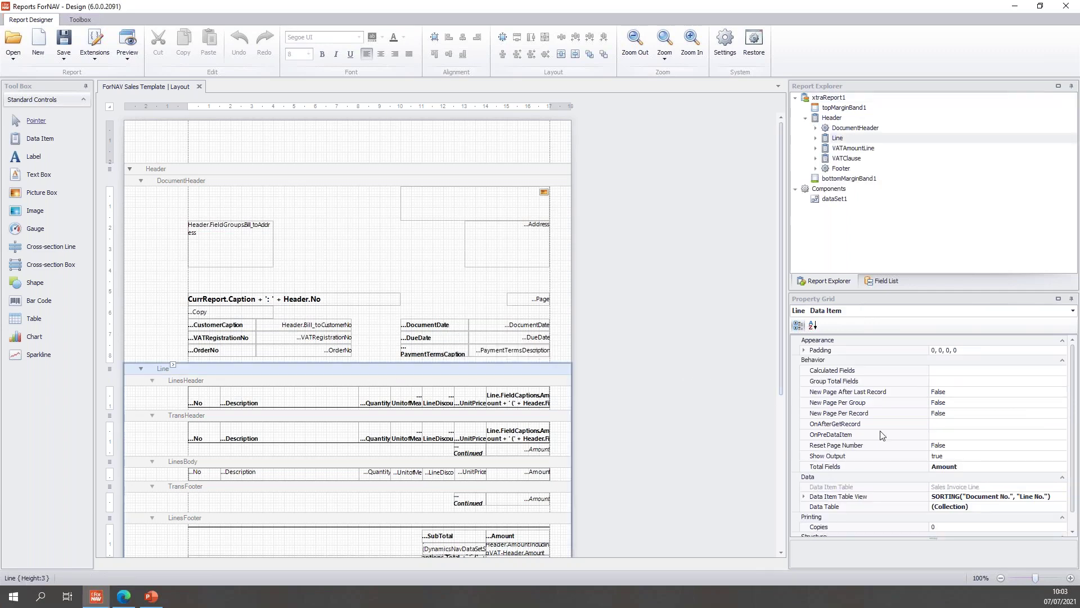
pyautogui.click(976, 434)
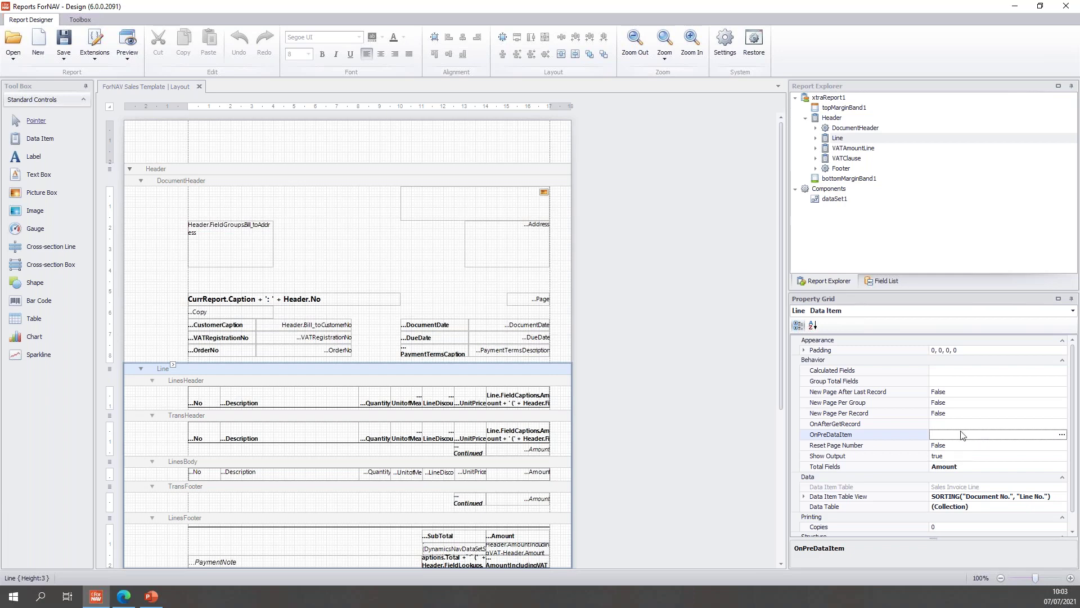
pyautogui.press('Up')
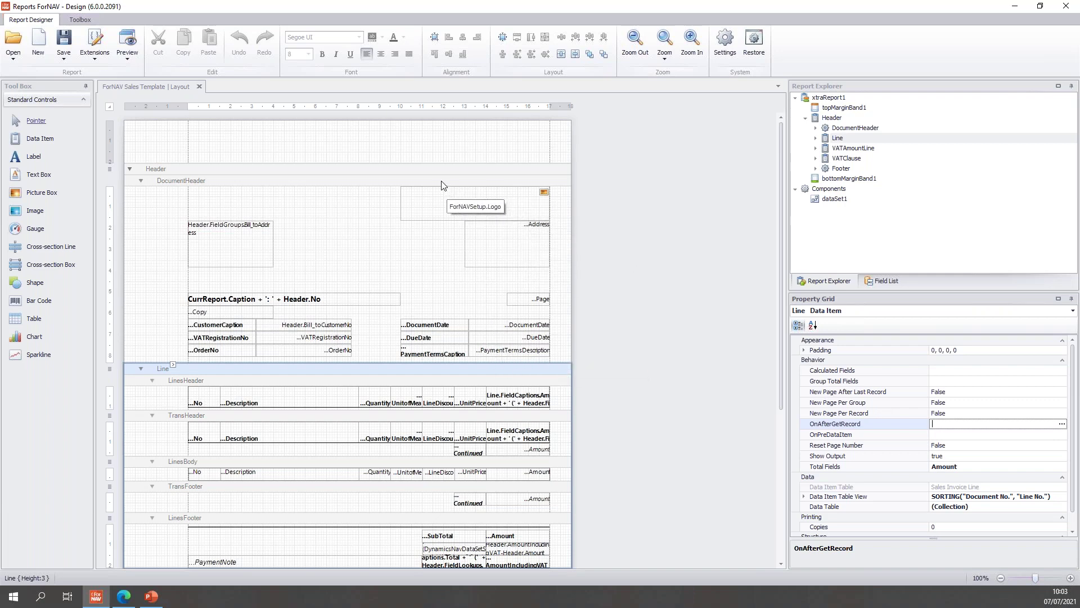
pyautogui.click(444, 199)
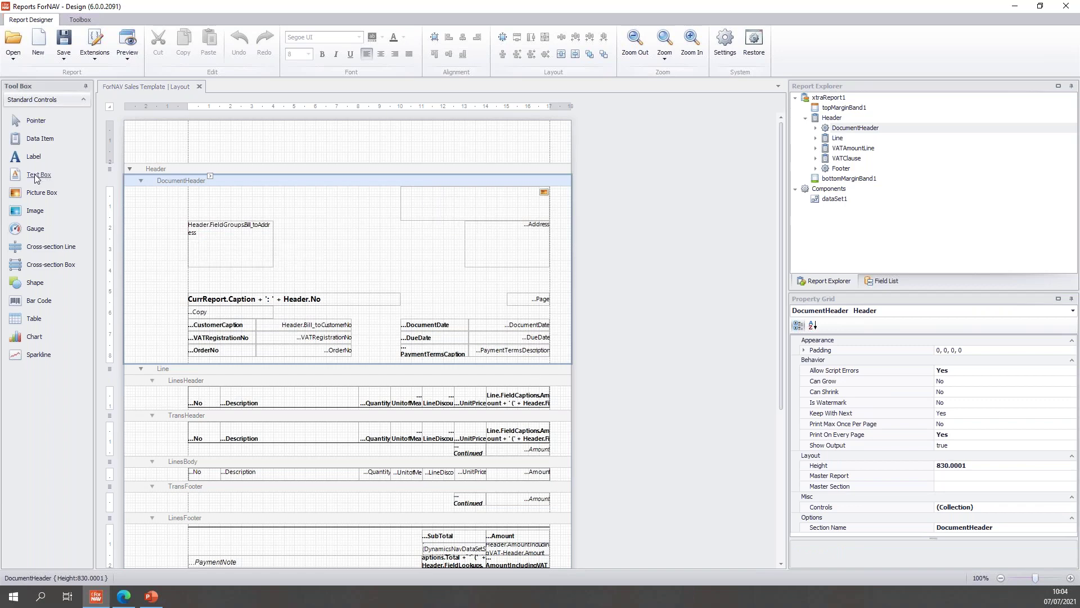
# Add a red text box at the DocumentHeader's right edge with the expression 'var pos = 0'
pyautogui.moveTo(36, 178); pyautogui.dragTo(545, 359)
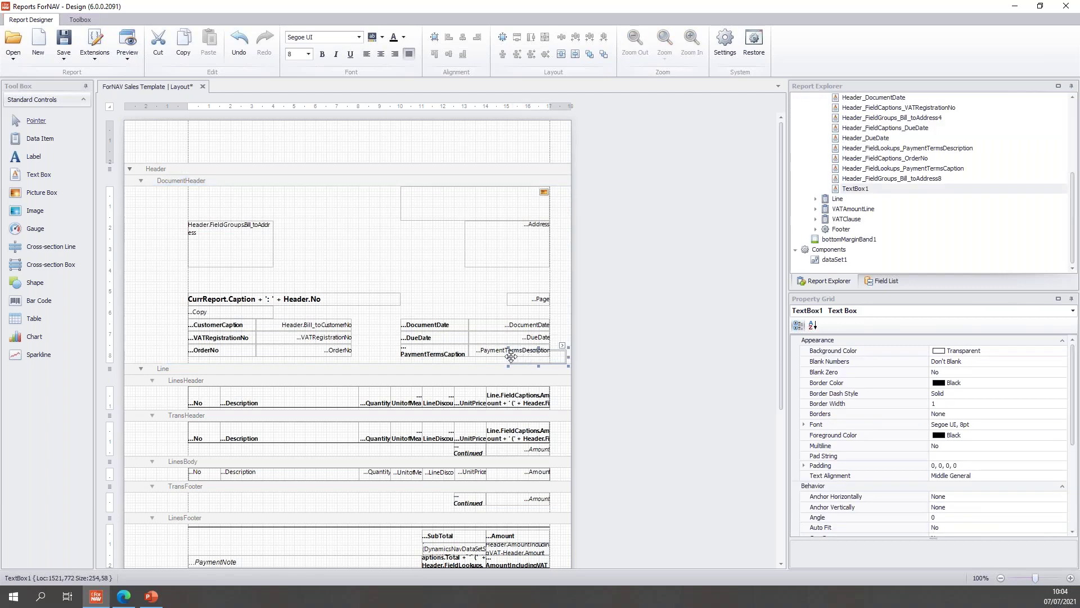
pyautogui.moveTo(510, 355); pyautogui.dragTo(550, 356)
pyautogui.click(562, 347)
pyautogui.click(712, 364)
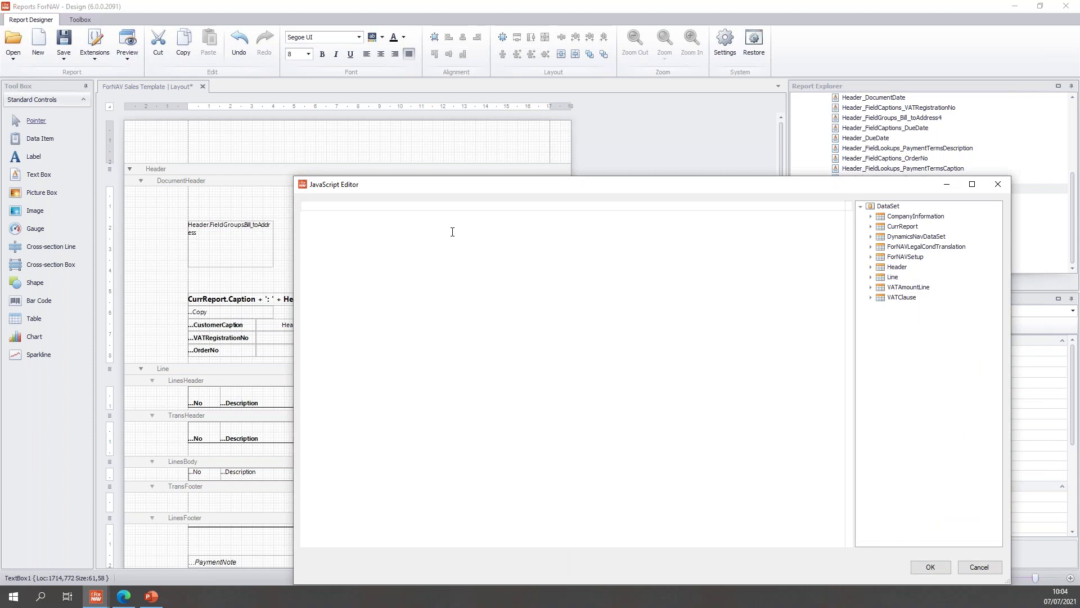
pyautogui.write('var pos = 0;')
pyautogui.moveTo(323, 208)
pyautogui.click(929, 568)
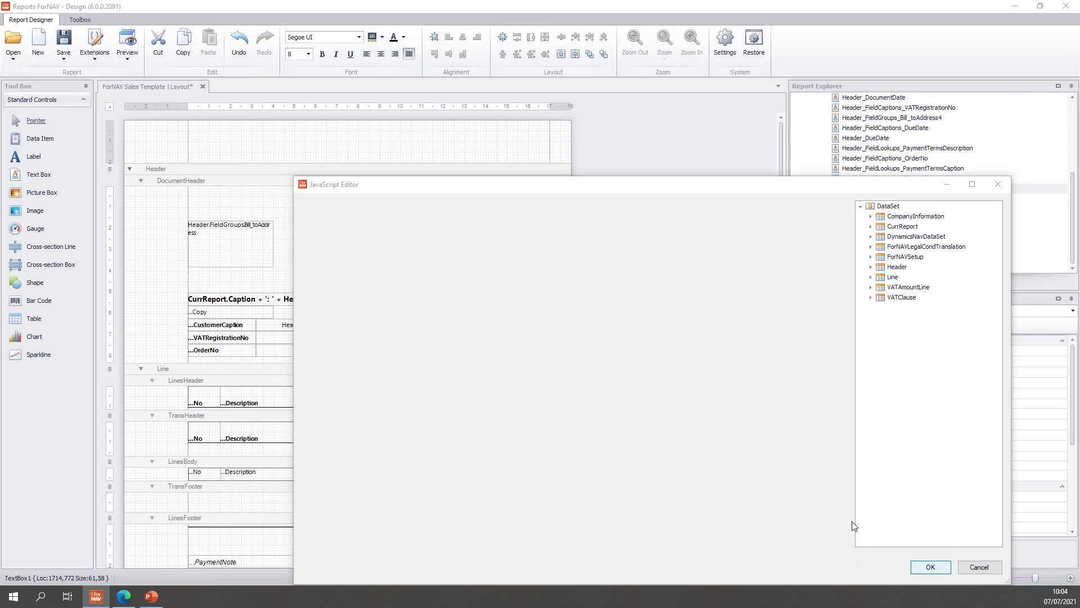
pyautogui.click(405, 38)
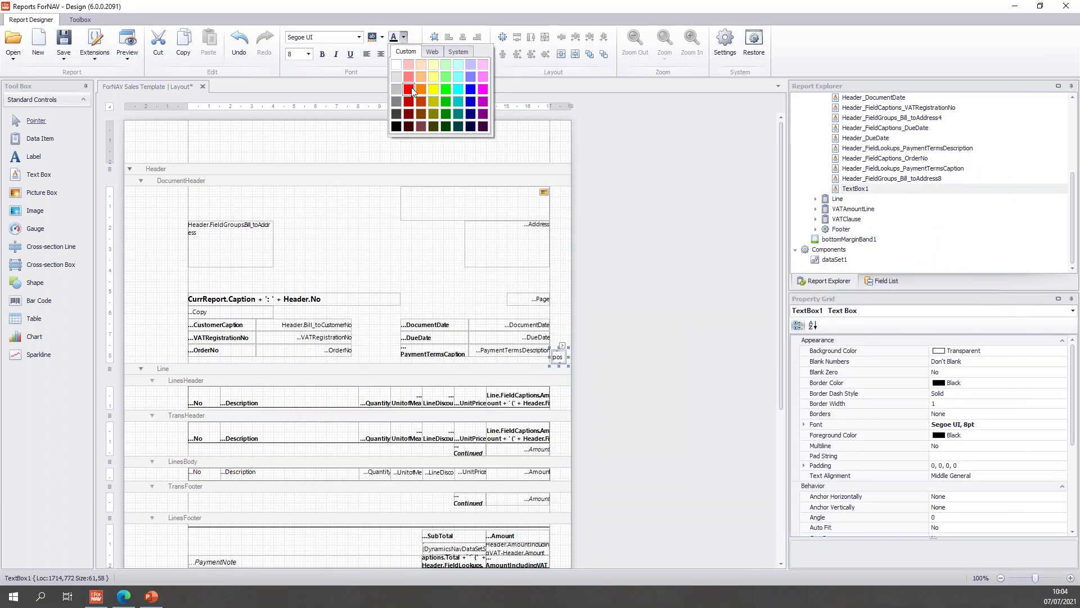
pyautogui.click(411, 88)
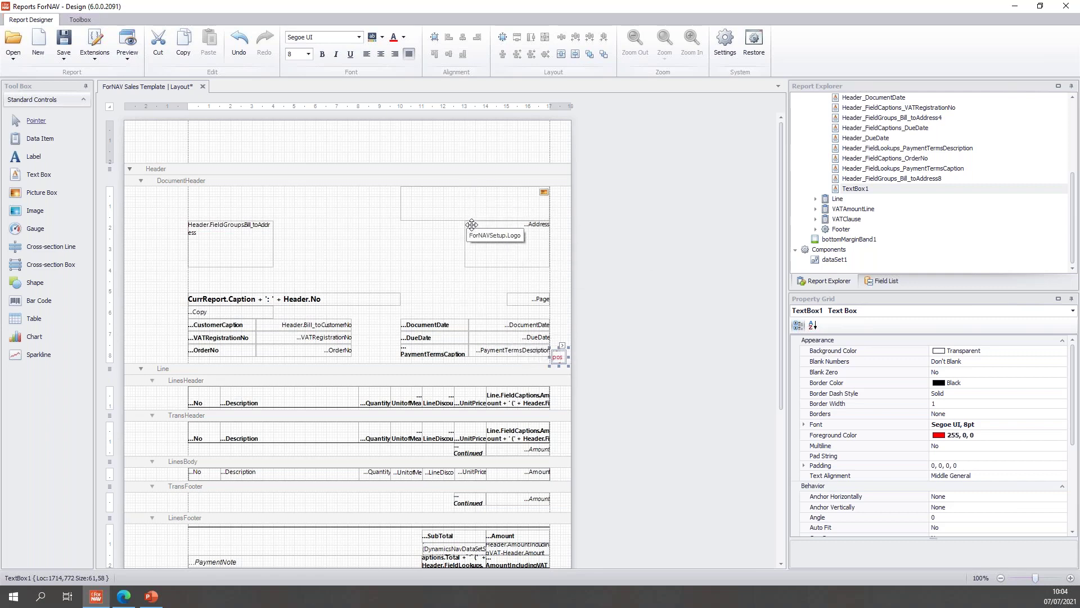
# Select the Line band's LinesBody section and open its Show Output script editor
pyautogui.scroll(-3, 473, 261)
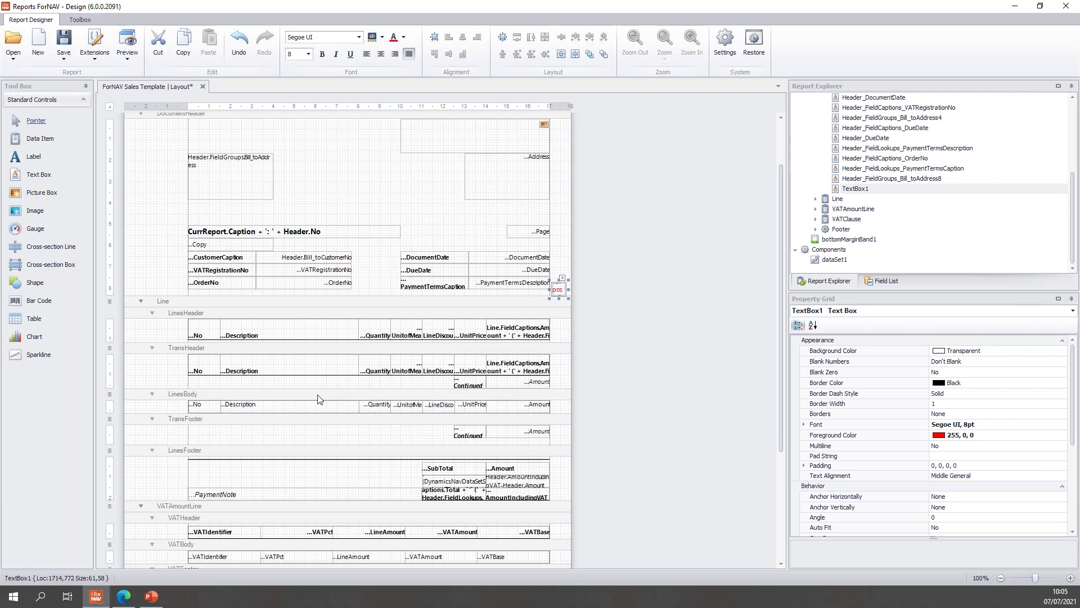
pyautogui.click(338, 303)
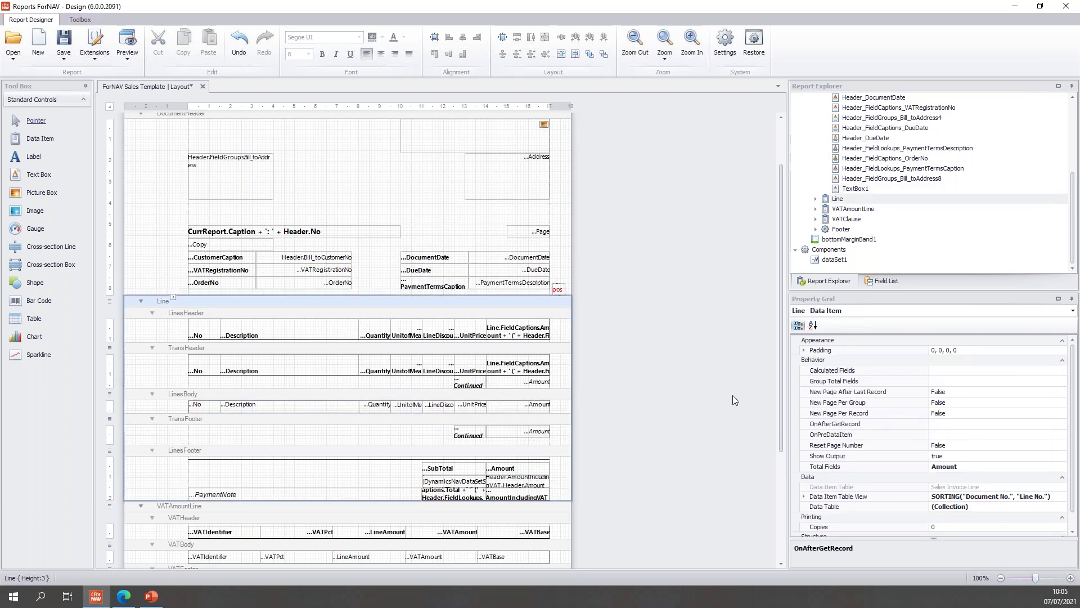
pyautogui.click(324, 398)
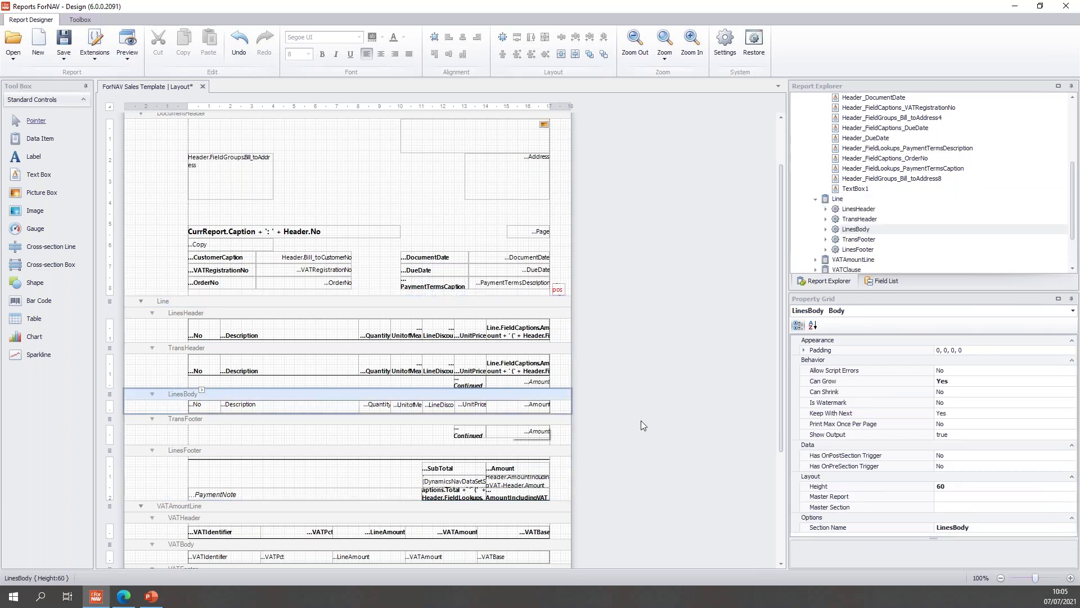
pyautogui.click(989, 436)
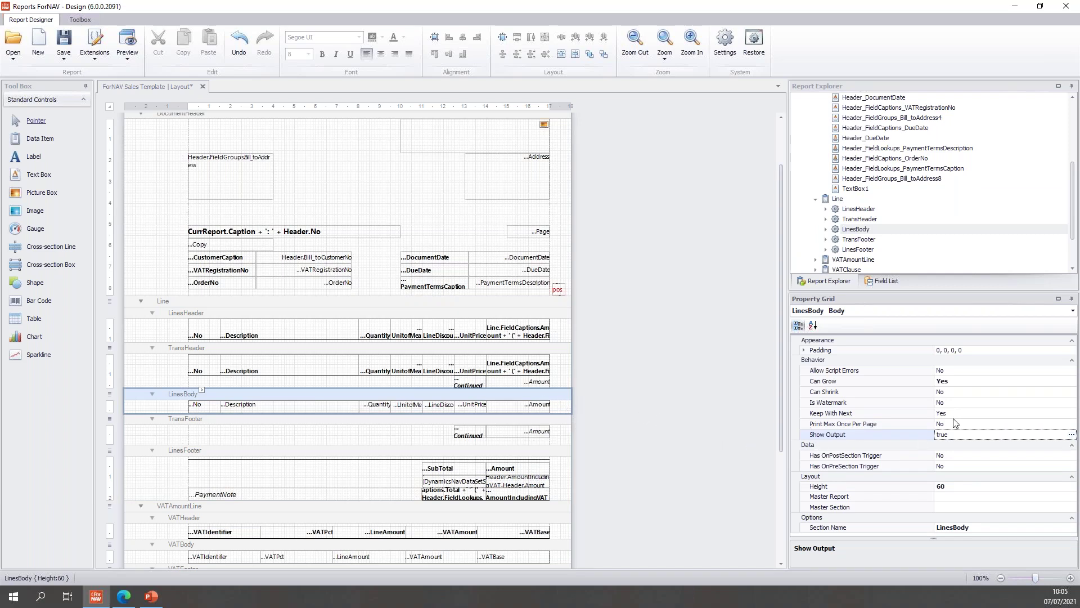
pyautogui.click(1071, 435)
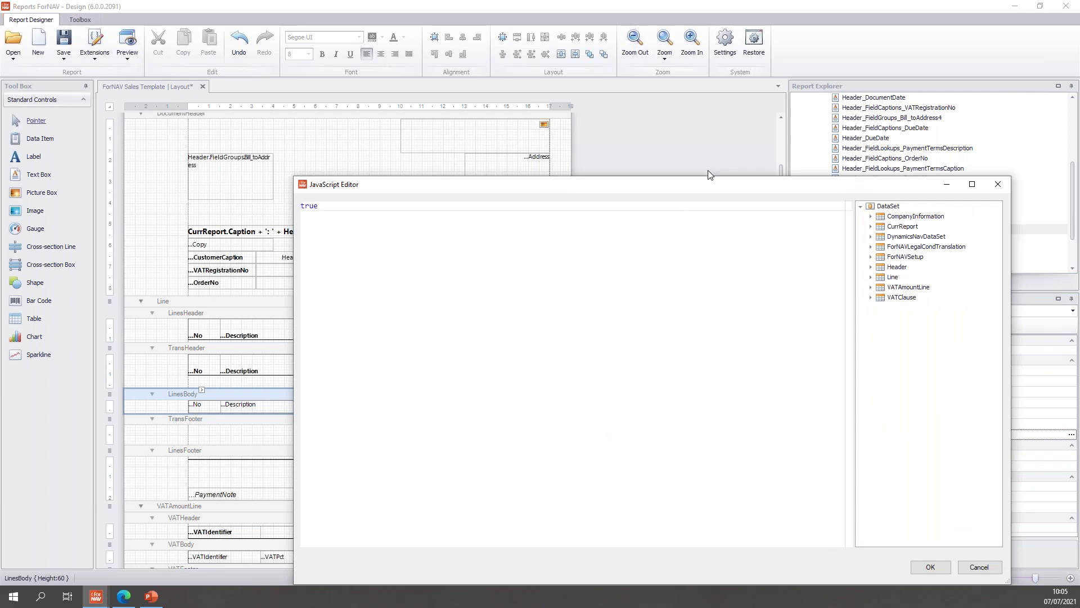
# Start a new first line above 'true' with 'pos += Line.Type'
pyautogui.moveTo(708, 179); pyautogui.dragTo(728, 161)
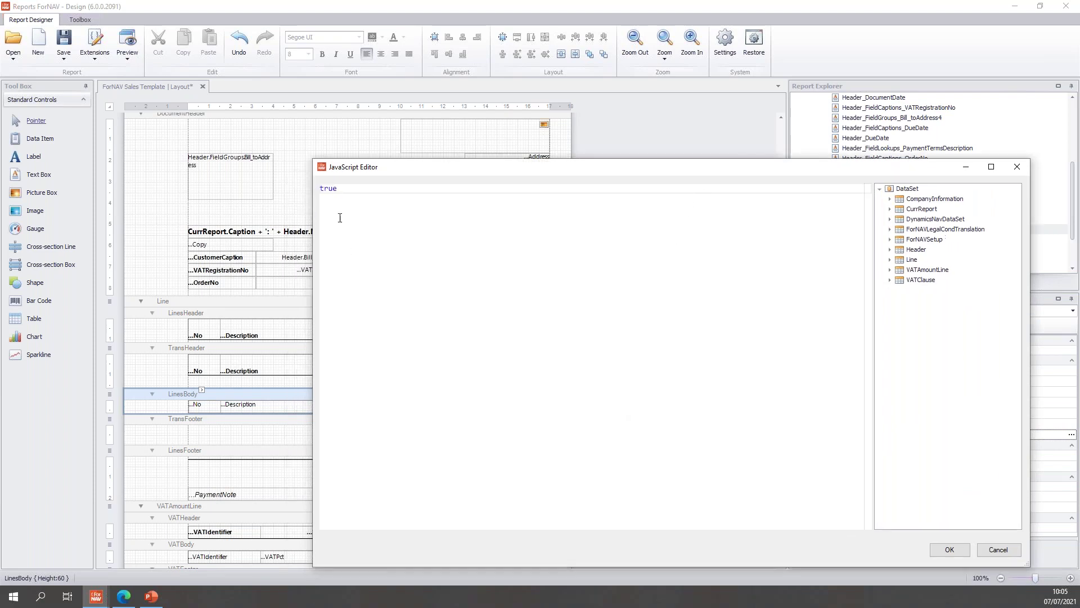
pyautogui.press('Return')
pyautogui.press('Return')
pyautogui.click(347, 188)
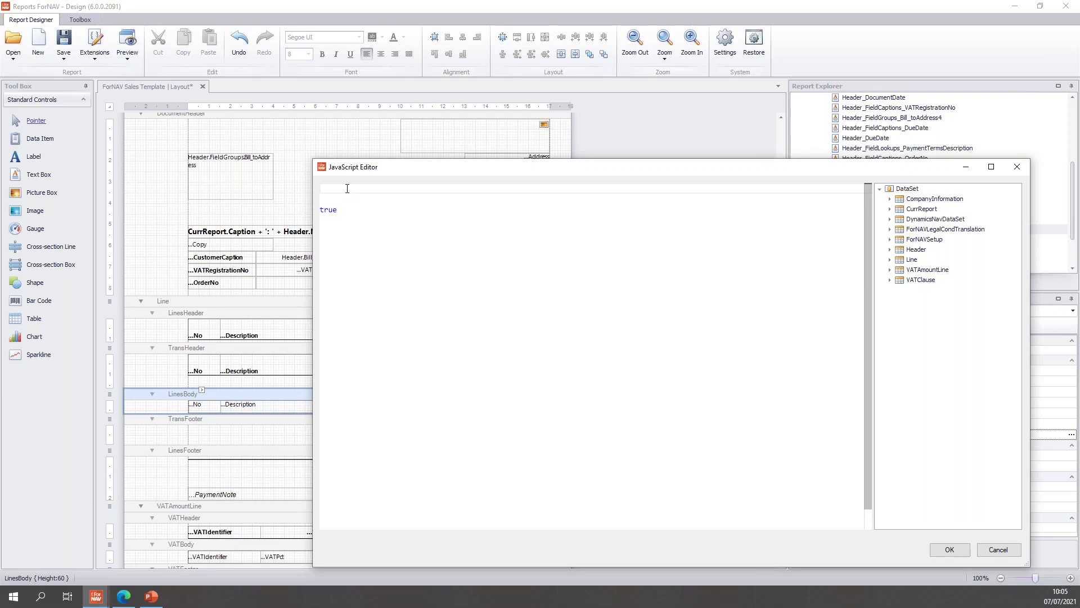
pyautogui.write('pos +=')
pyautogui.write('L')
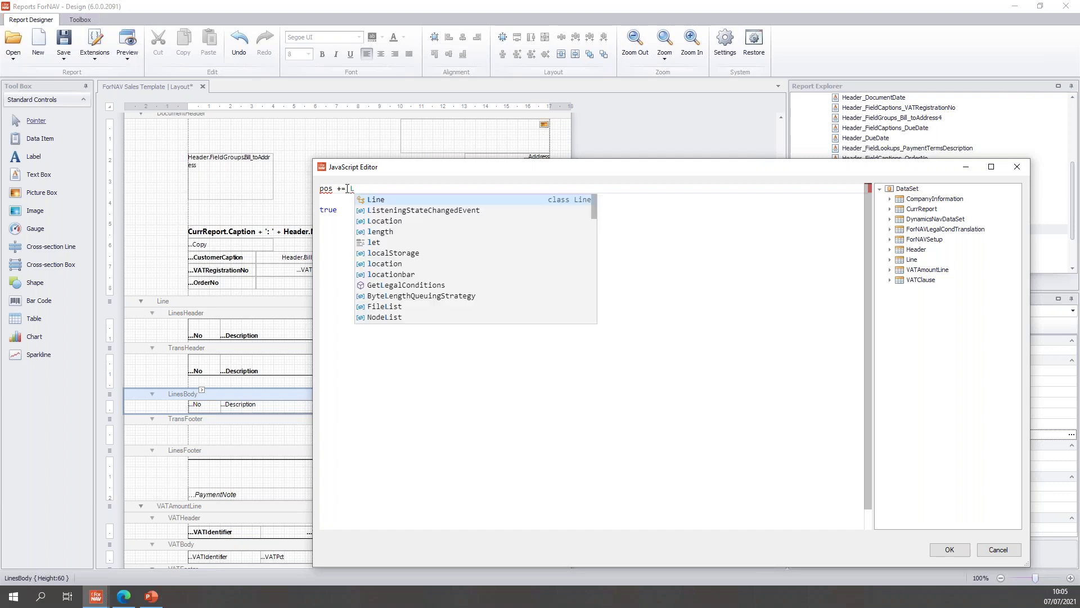
pyautogui.write('ine.ty')
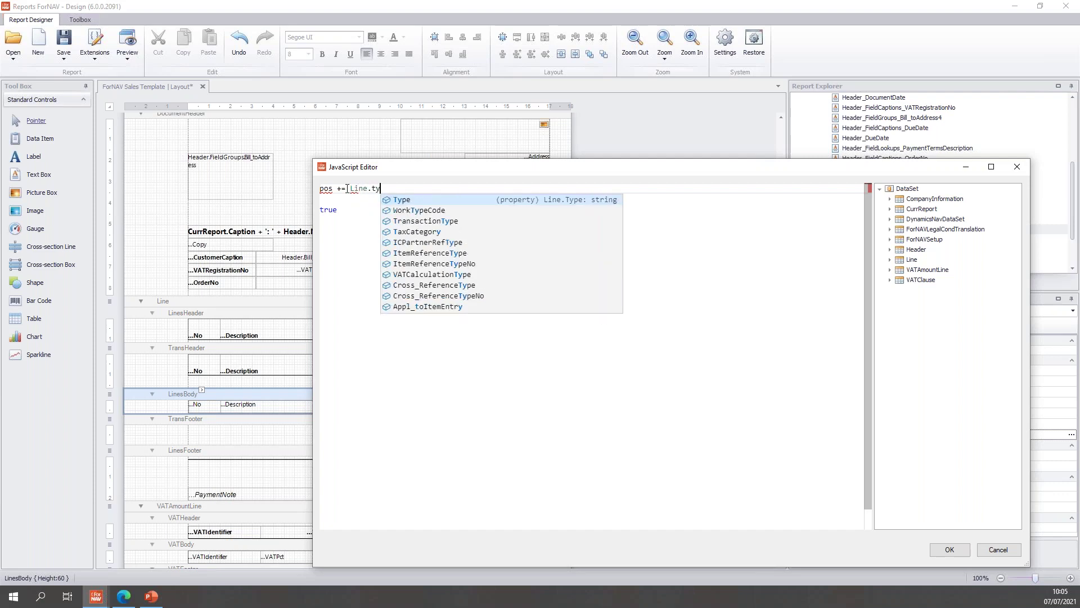
pyautogui.press('Return')
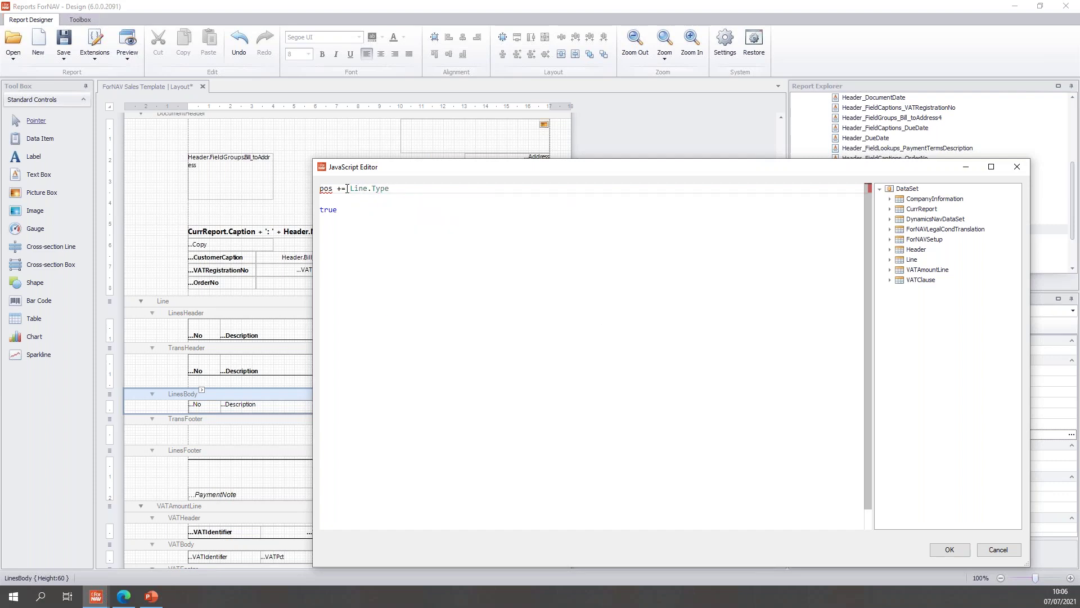
# Complete the line with '!= Line.FieldOptions.Type.Blank ? 1 : 0;'
pyautogui.write('!= L')
pyautogui.write('ine')
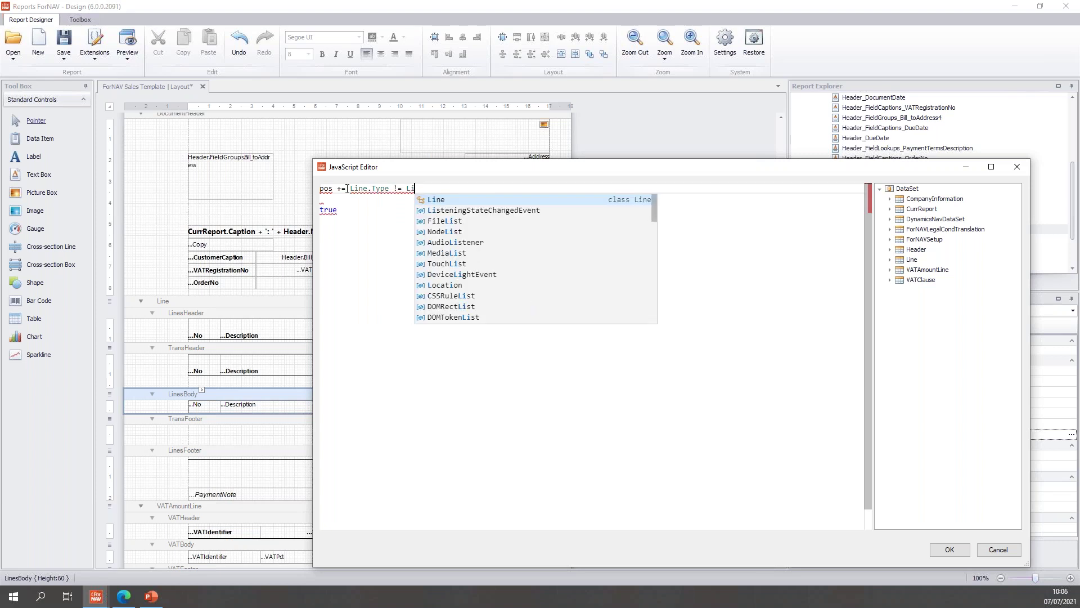
pyautogui.press('Escape')
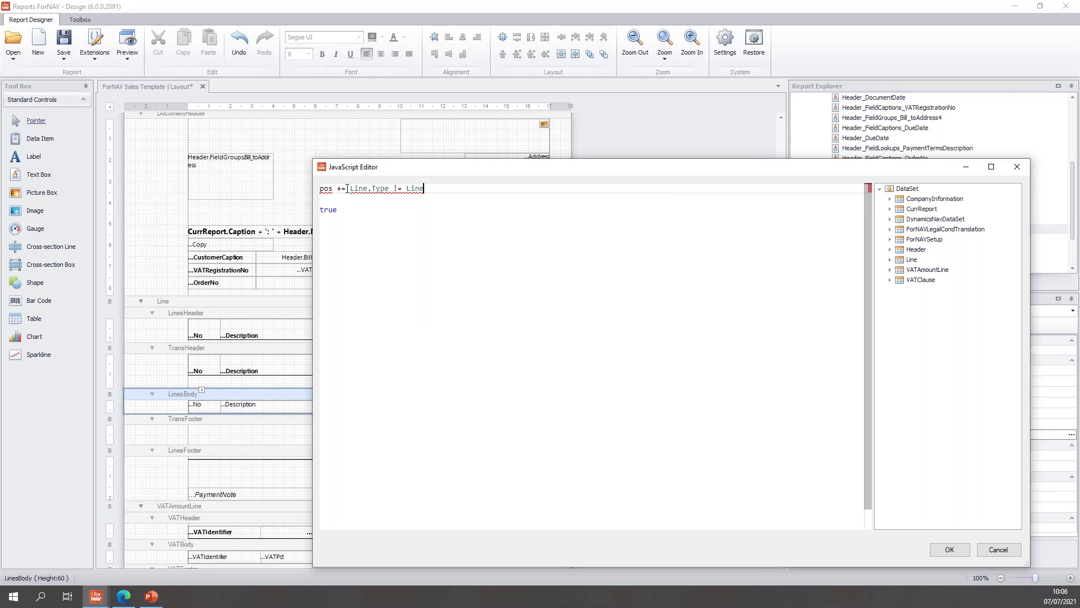
pyautogui.write('.')
pyautogui.write('fie')
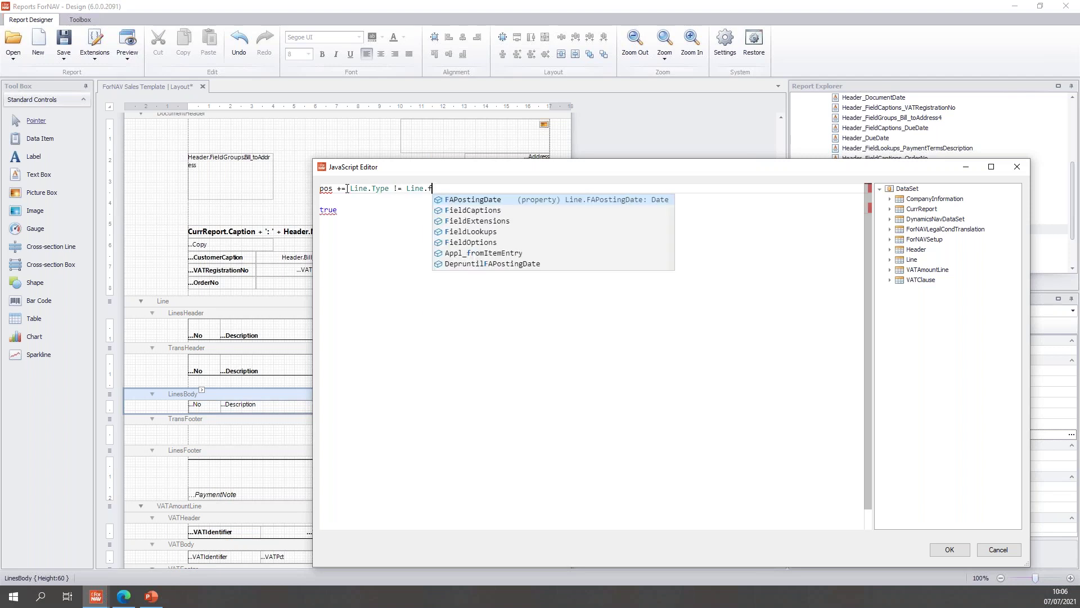
pyautogui.press('Down')
pyautogui.press('Down')
pyautogui.press('Down')
pyautogui.press('Return')
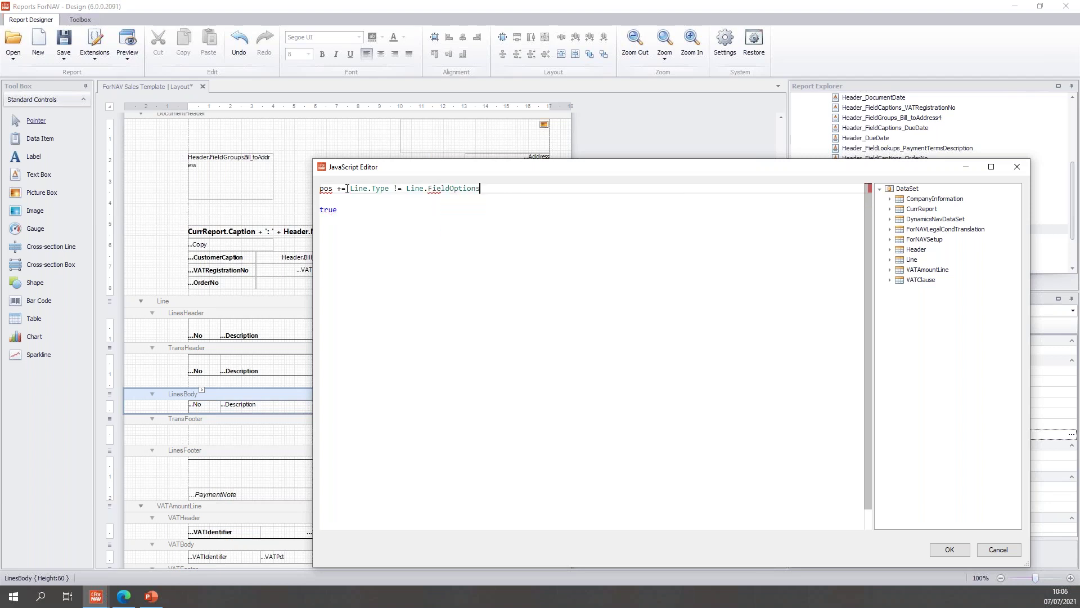
pyautogui.write('.ty')
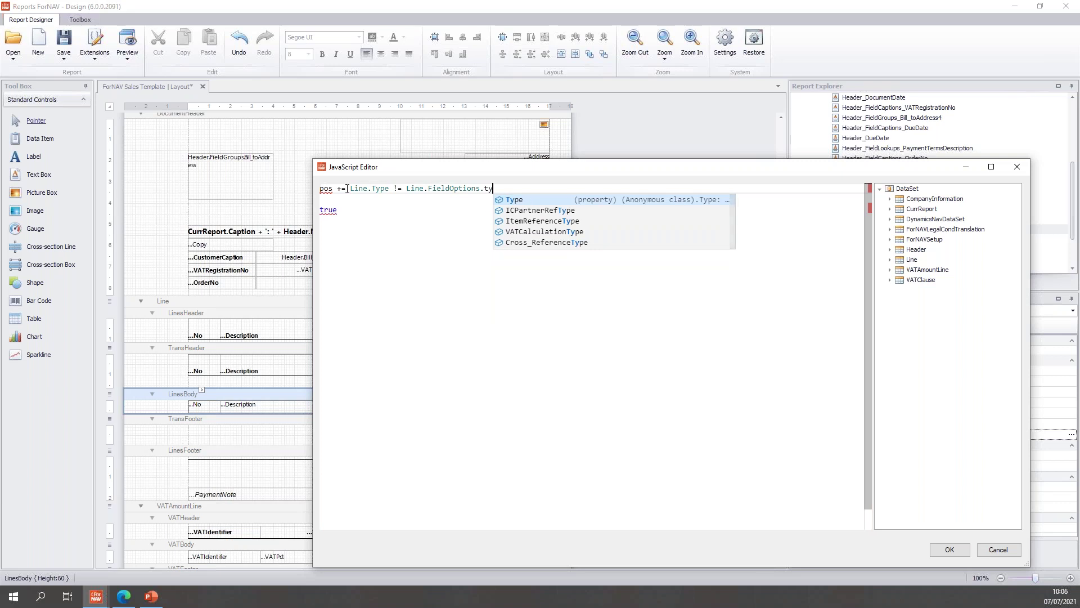
pyautogui.press('Return')
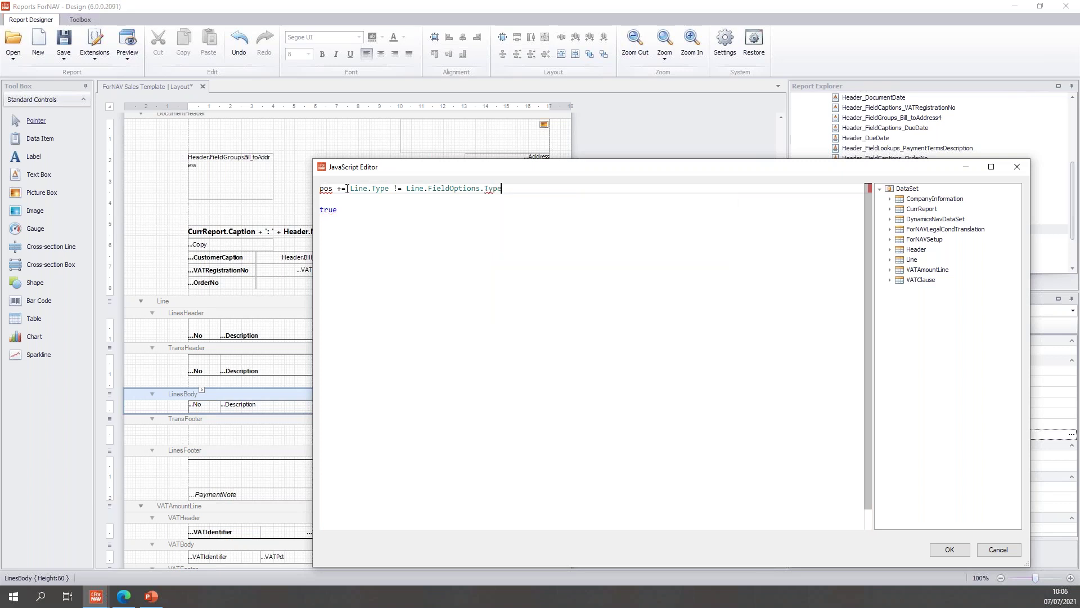
pyautogui.write('.Blank ? 1 : 0;')
# Reuse the non-blank condition to draft a trial 'if (...) { pos += 1' block
pyautogui.moveTo(351, 188); pyautogui.dragTo(525, 185)
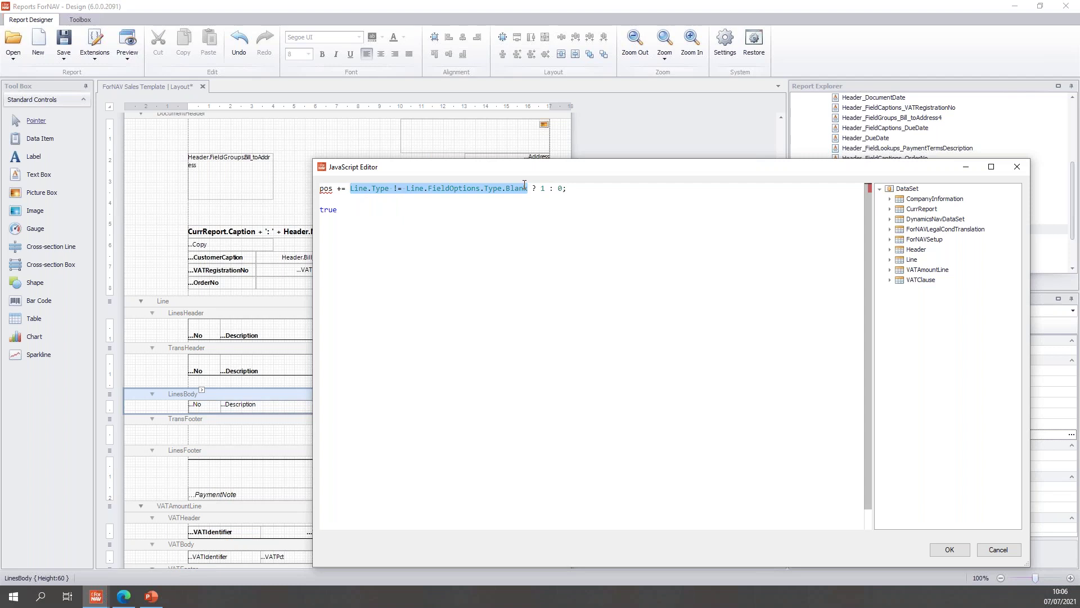
pyautogui.write('Q&A Thank you for listening to me so far. Let’s see if we have any questions.')
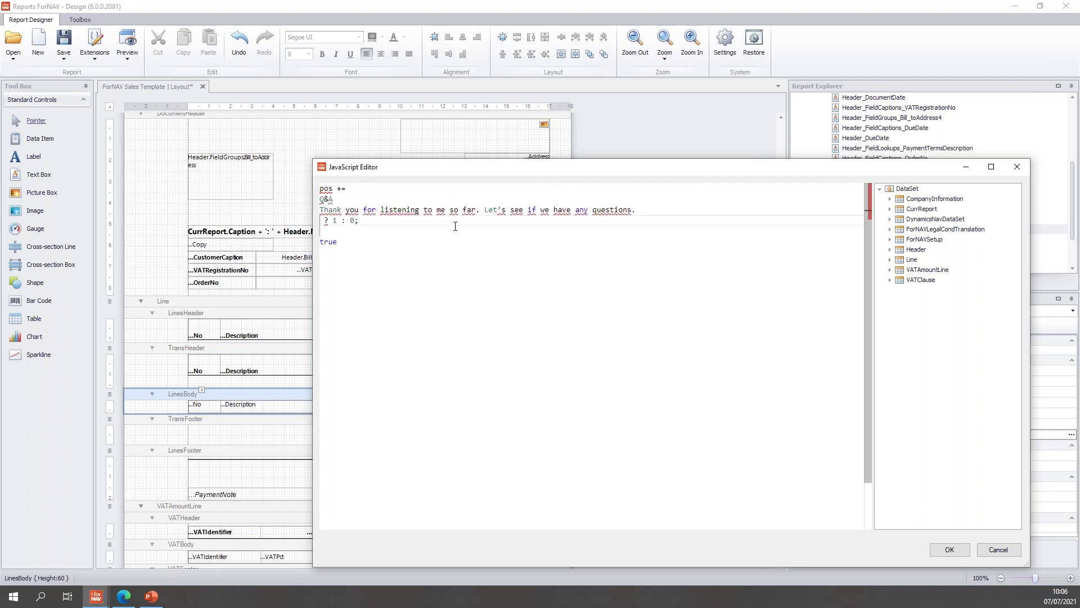
pyautogui.hotkey('ctrl', 'z')
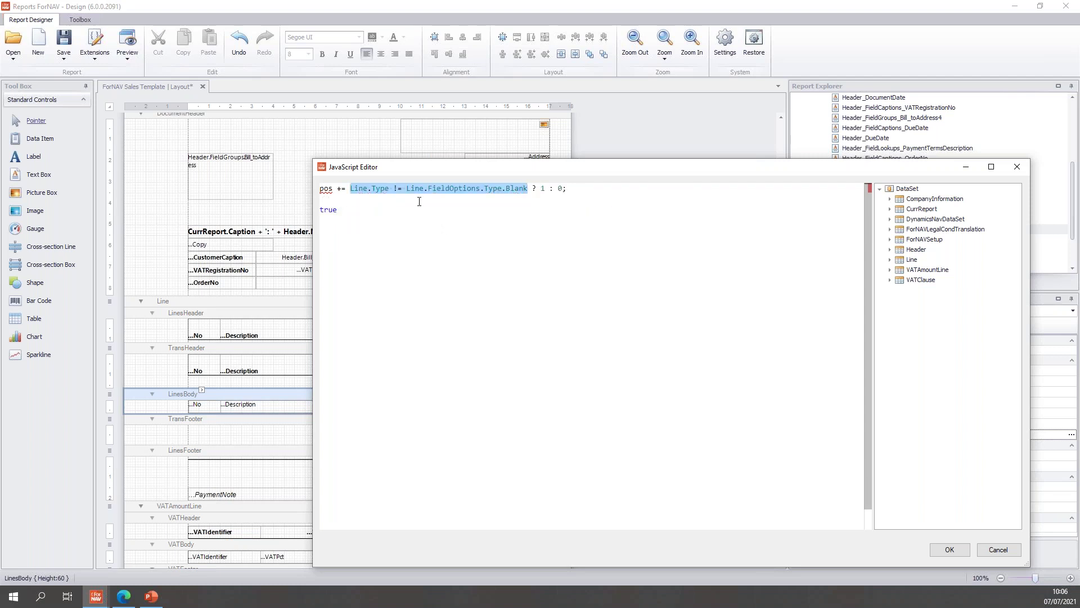
pyautogui.click(419, 201)
pyautogui.write('if ')
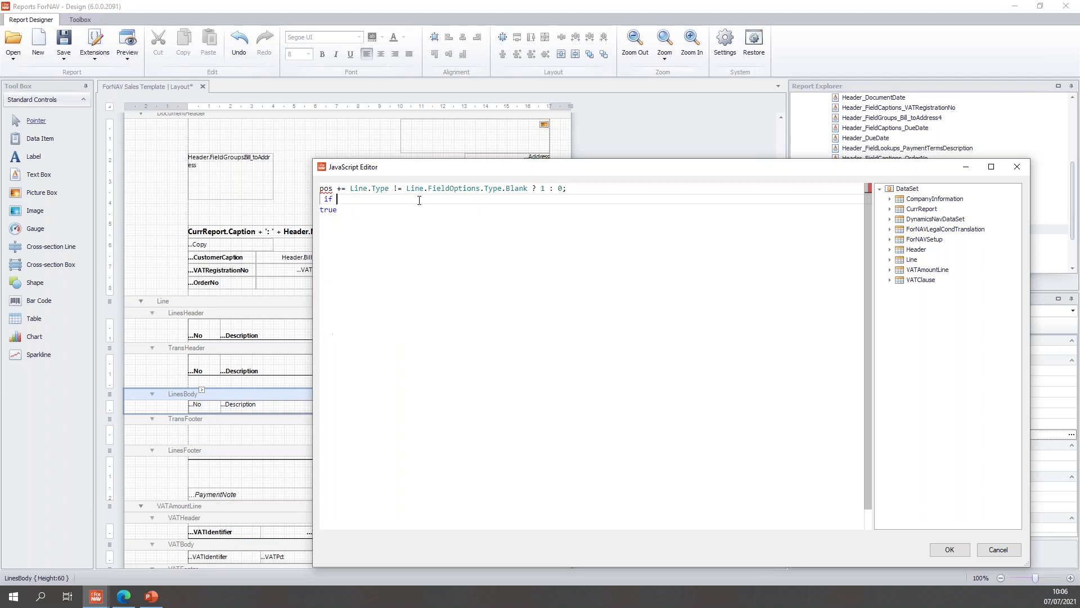
pyautogui.write('(')
pyautogui.write('Line.Type != Line.FieldOptions.Type.Blank')
pyautogui.write(') {')
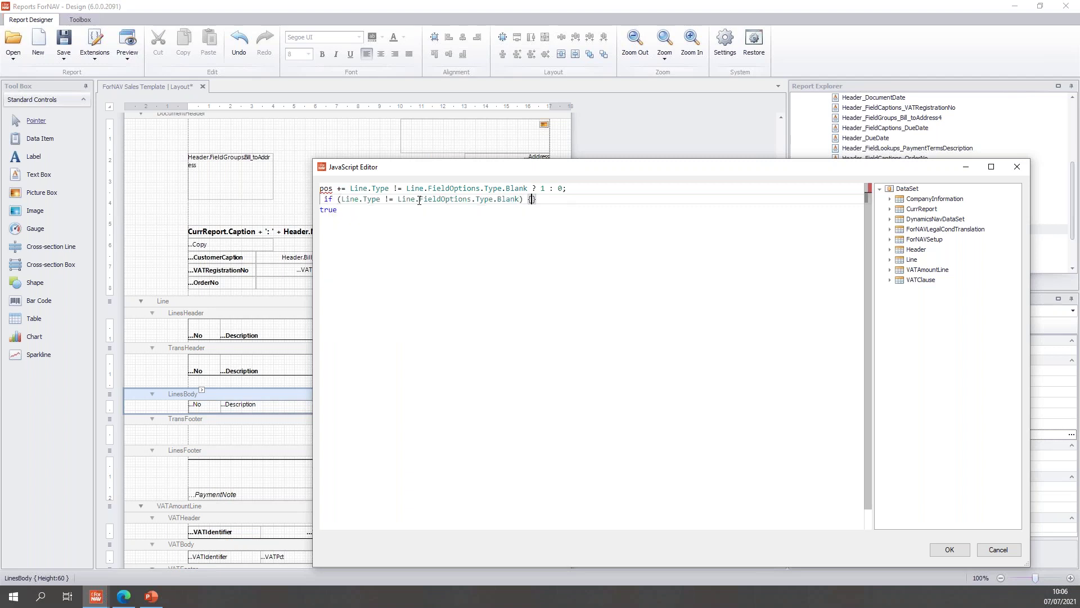
pyautogui.press('Return')
pyautogui.write('p')
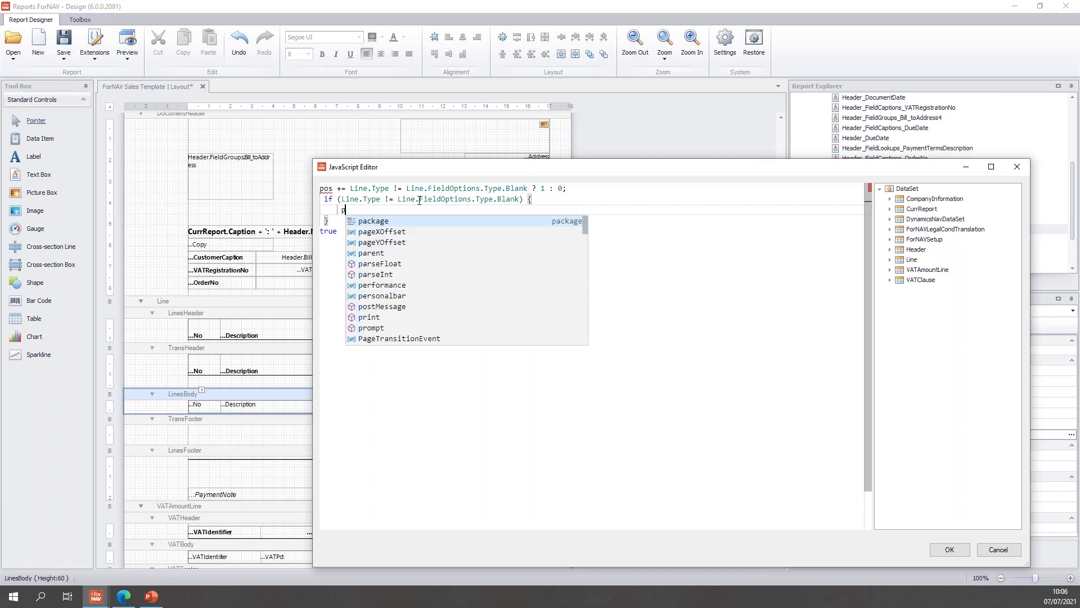
pyautogui.write('os +')
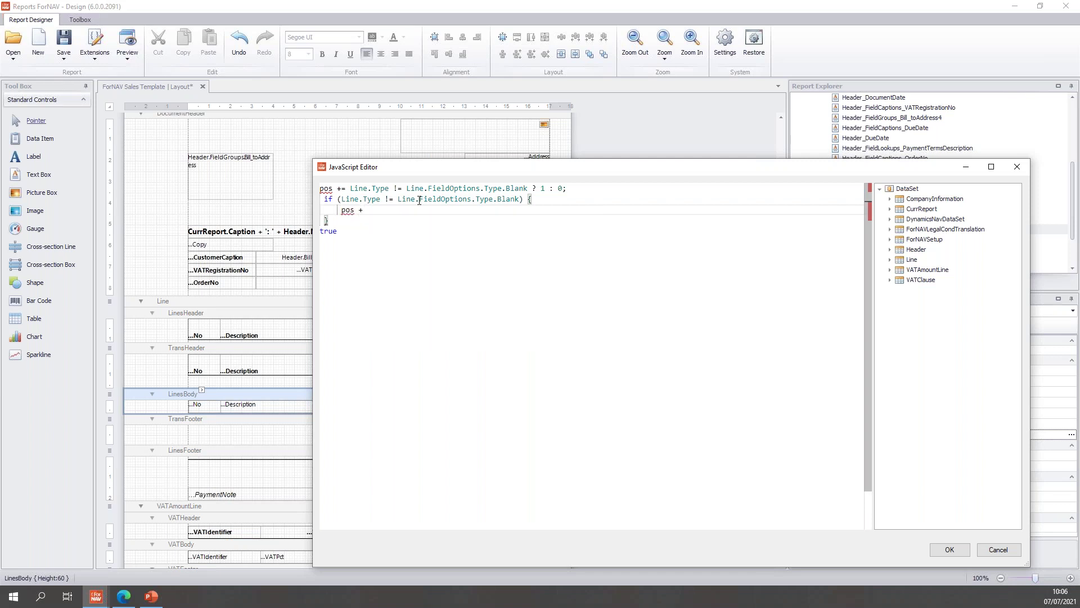
pyautogui.write('= 1')
# Delete the trial if block and apply the one-line Show Output script
pyautogui.hotkey('shift', 'Up')
pyautogui.hotkey('shift', 'Up')
pyautogui.hotkey('shift', 'Up')
pyautogui.press('Delete')
pyautogui.click(620, 210)
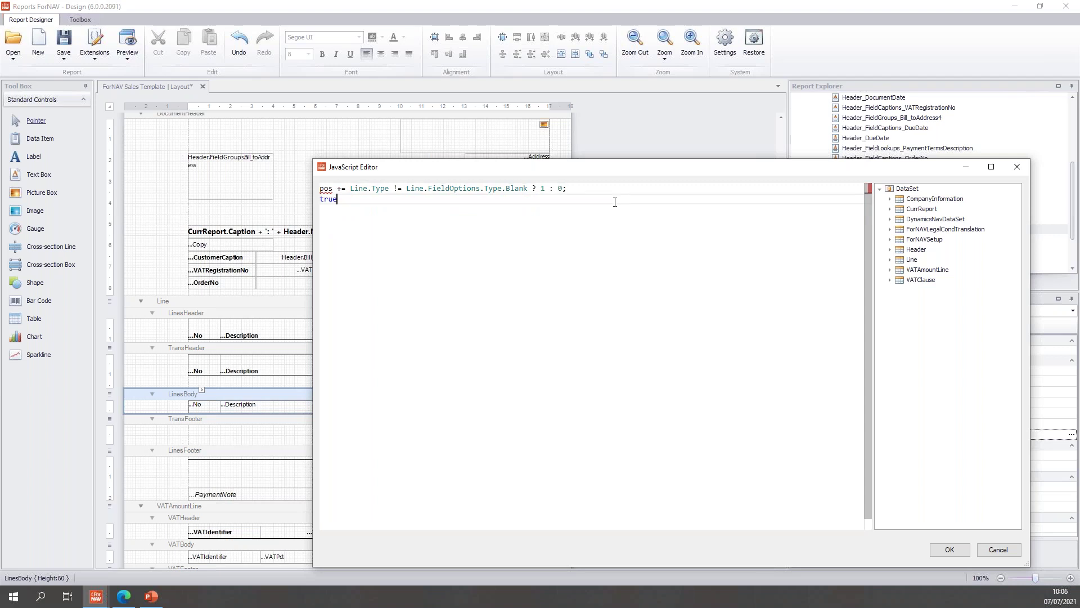
pyautogui.click(950, 550)
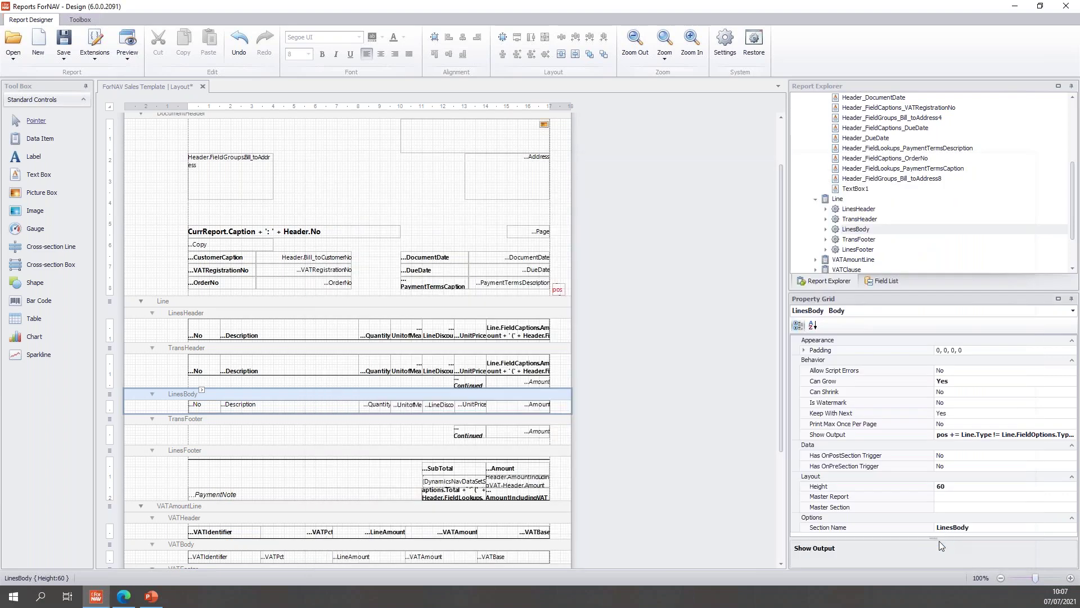
# Deselect the LinesBody band and save the Sales Template layout
pyautogui.click(661, 395)
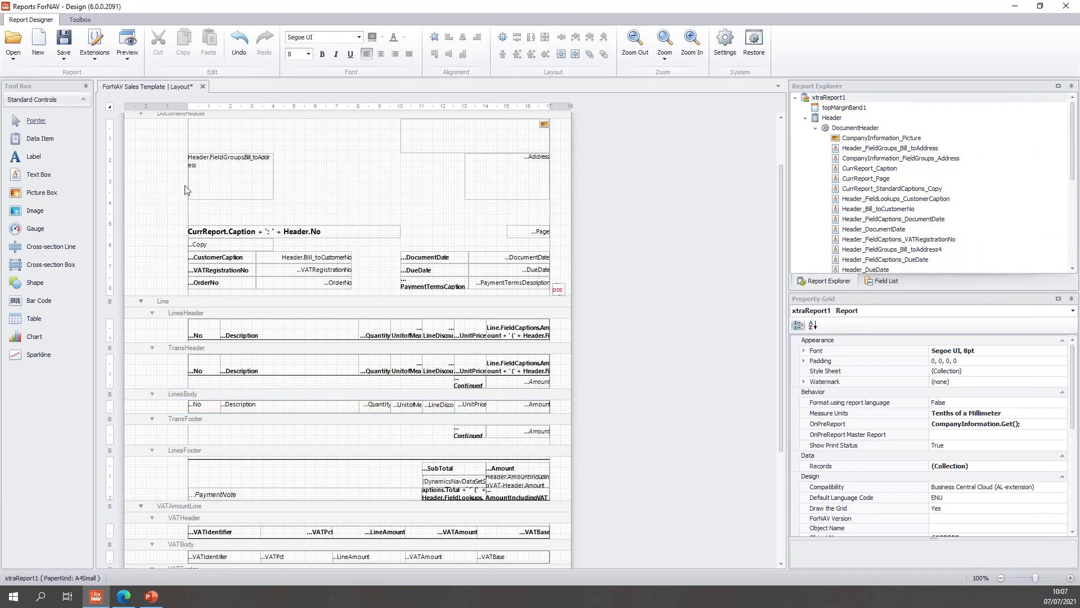
pyautogui.click(63, 42)
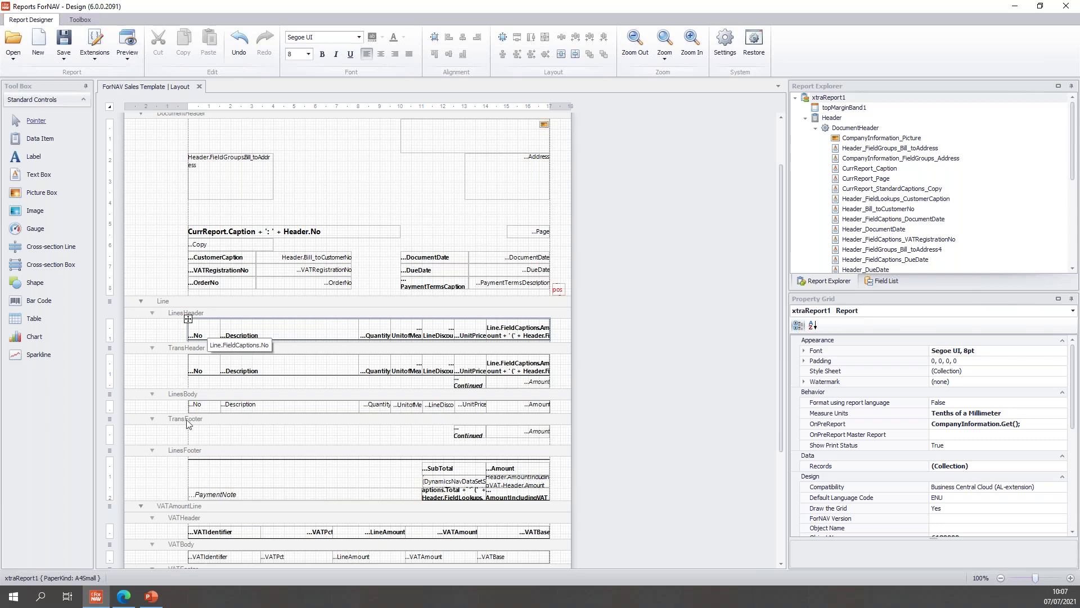
# Insert a new header cell to the left of the No caption in LinesHeader
pyautogui.rightClick(197, 330)
pyautogui.moveTo(227, 336)
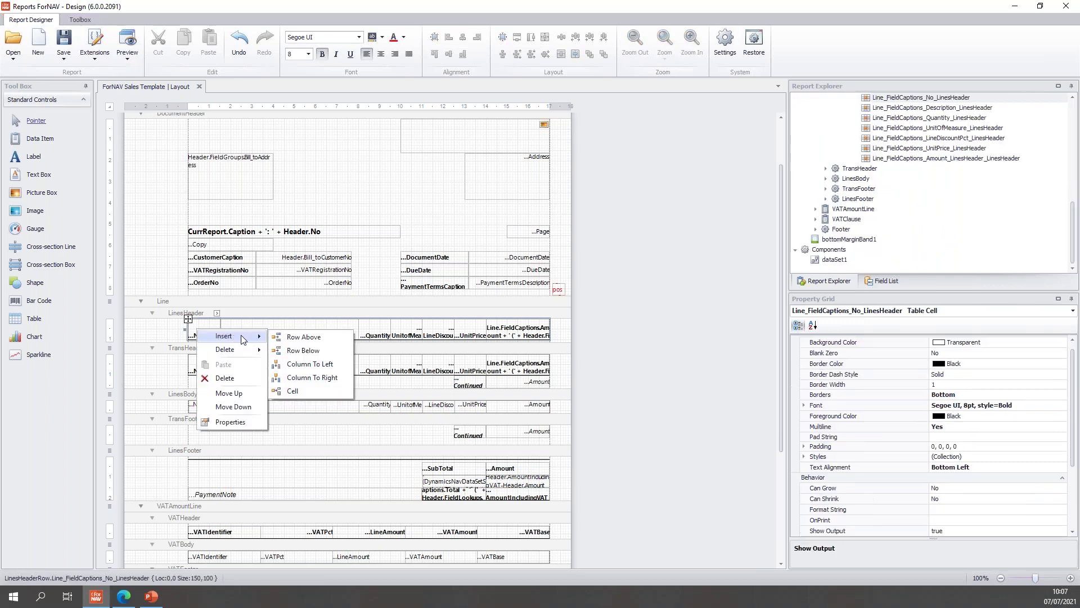
pyautogui.click(297, 389)
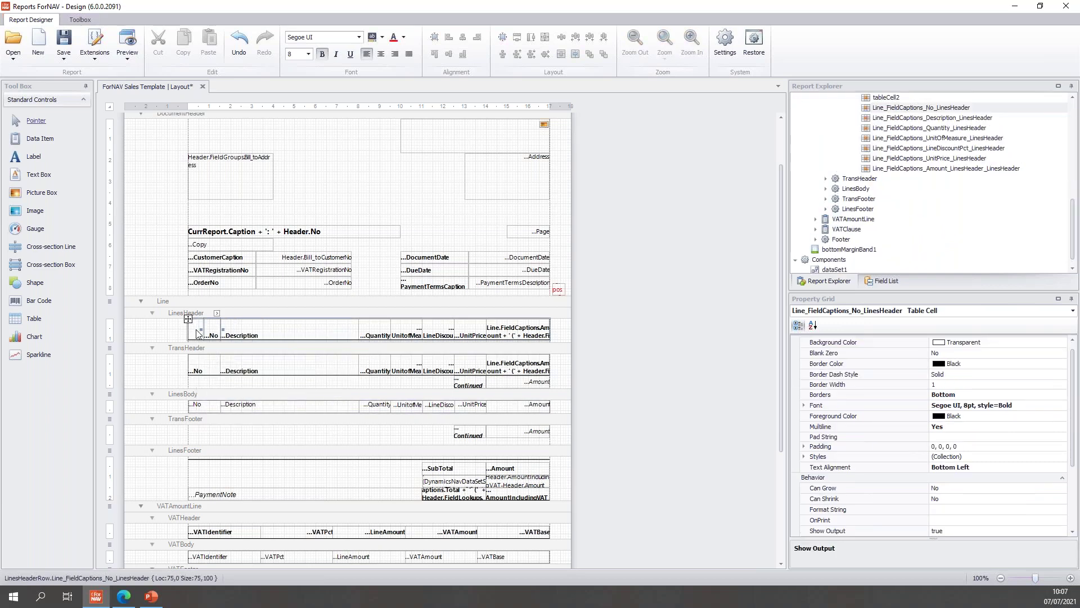
pyautogui.click(195, 330)
# Set the new cell's source expression to Line.FieldCaptions.LineNo and centre its text
pyautogui.click(201, 312)
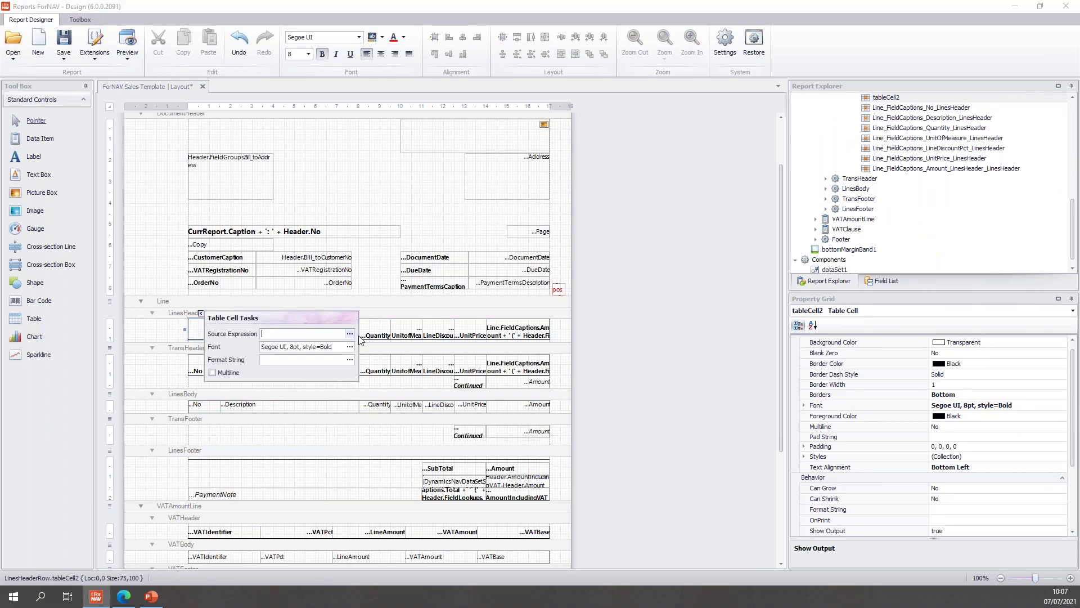
pyautogui.click(350, 334)
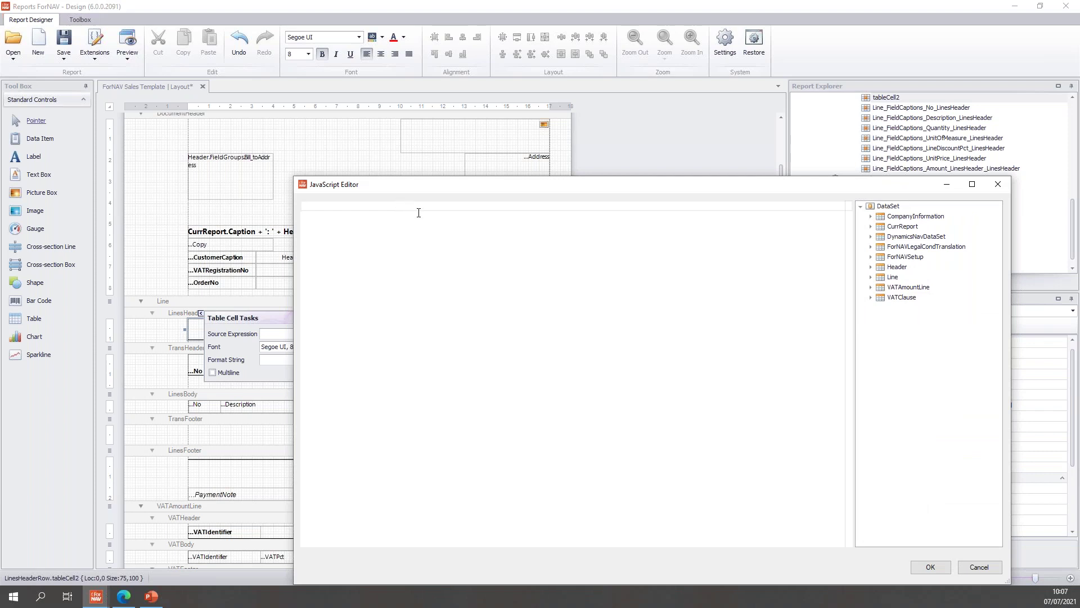
pyautogui.write('Line.')
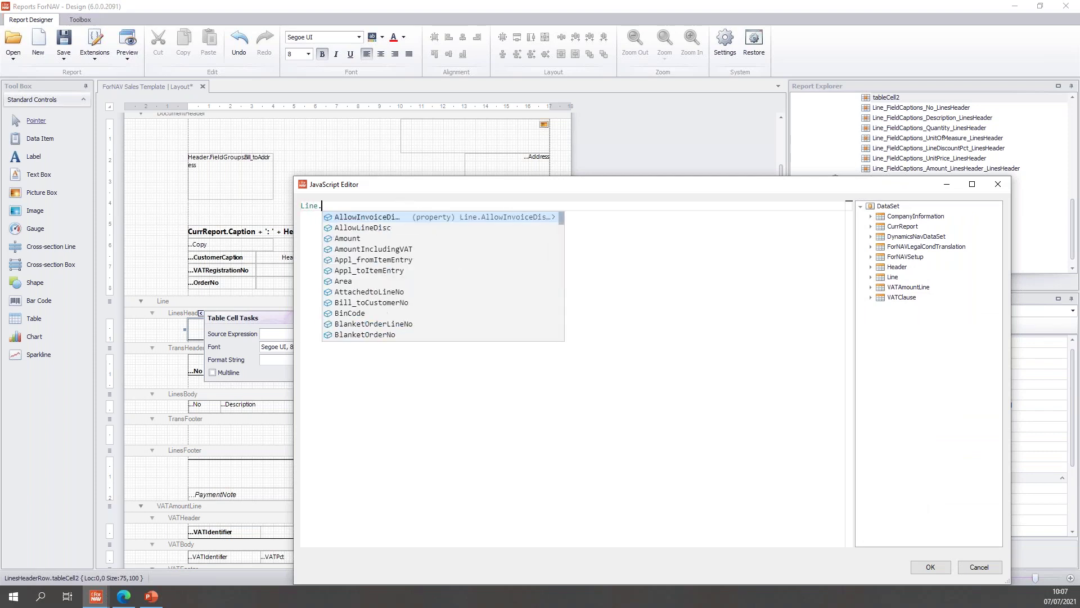
pyautogui.write('Fie')
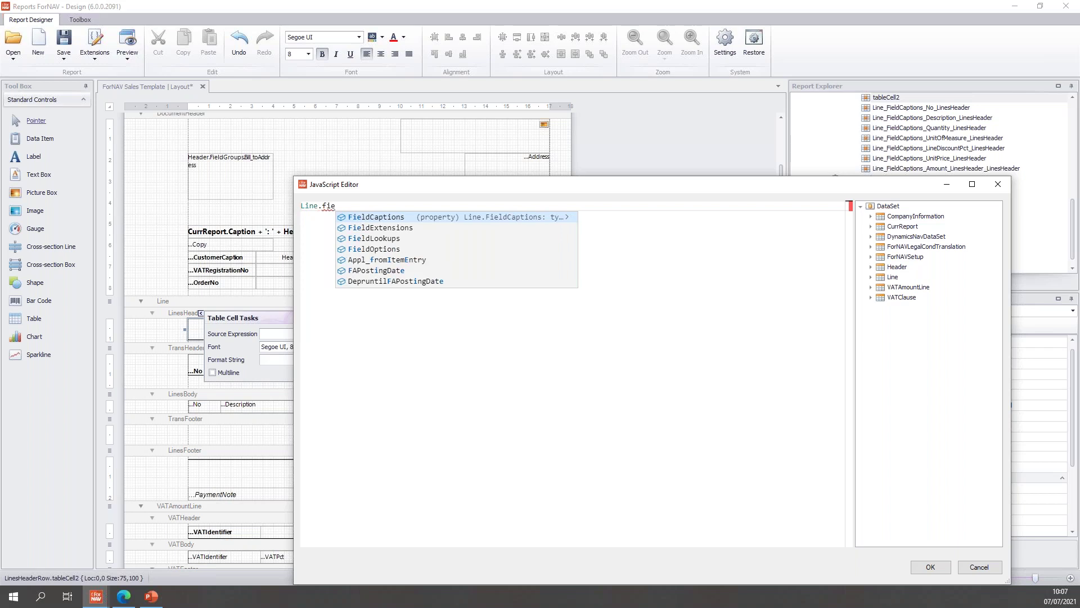
pyautogui.press('Return')
pyautogui.write('.line')
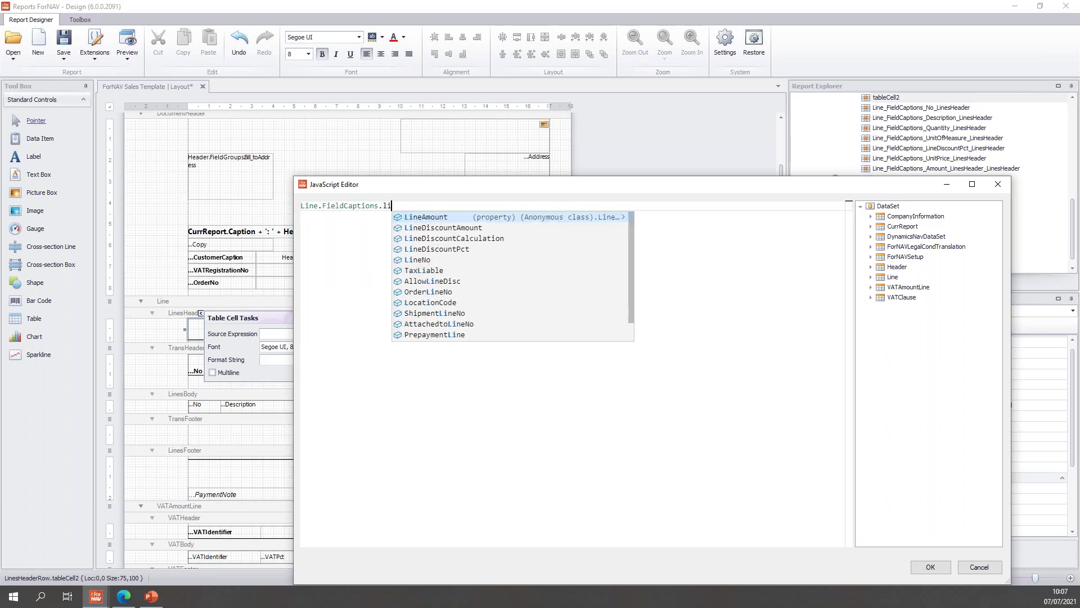
pyautogui.press('Down')
pyautogui.press('Down')
pyautogui.press('Down')
pyautogui.press('Down')
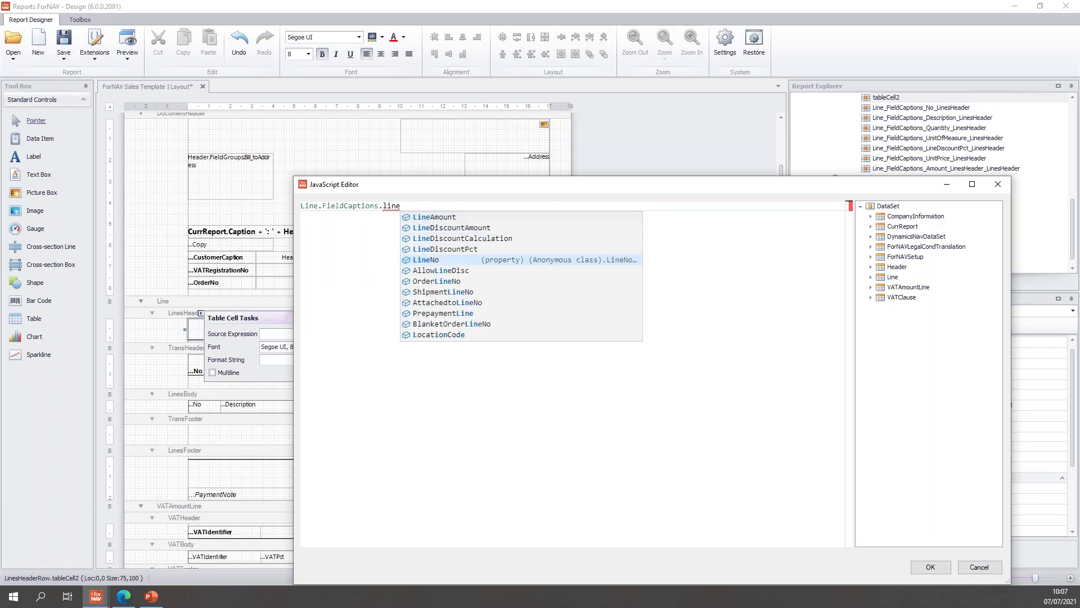
pyautogui.press('Return')
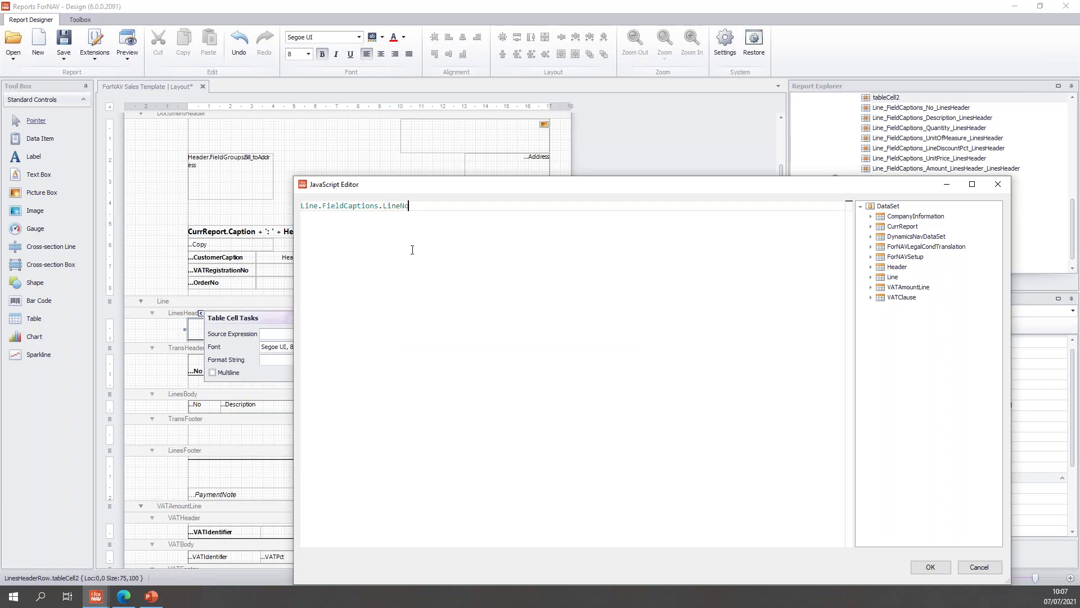
pyautogui.click(929, 568)
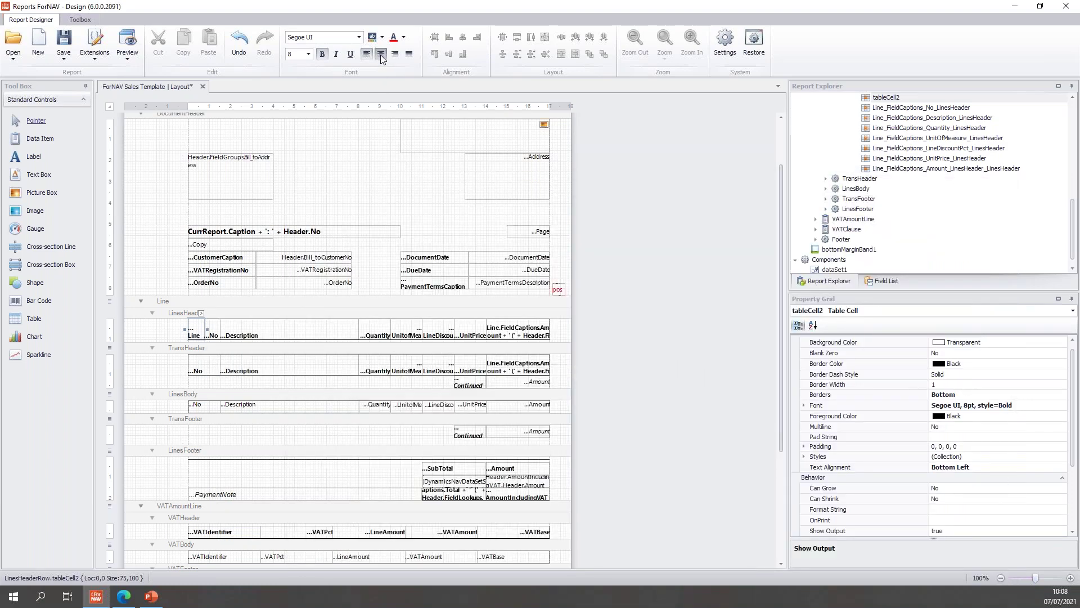
pyautogui.hotkey('ctrl', 'e')
# Insert a new cell to the left of the No cell in the lines body
pyautogui.click(218, 405)
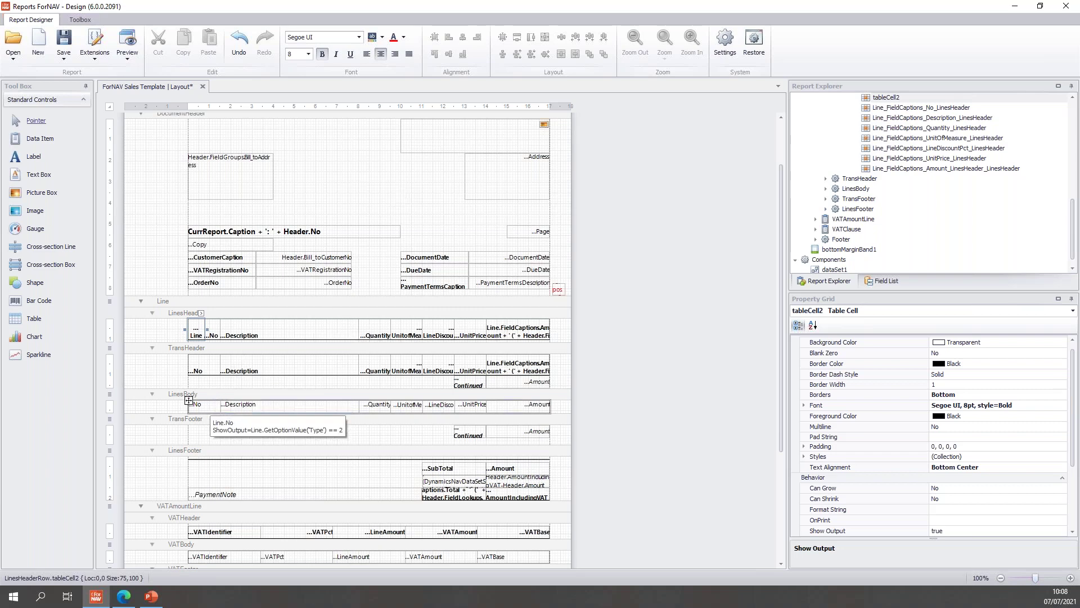
pyautogui.rightClick(204, 409)
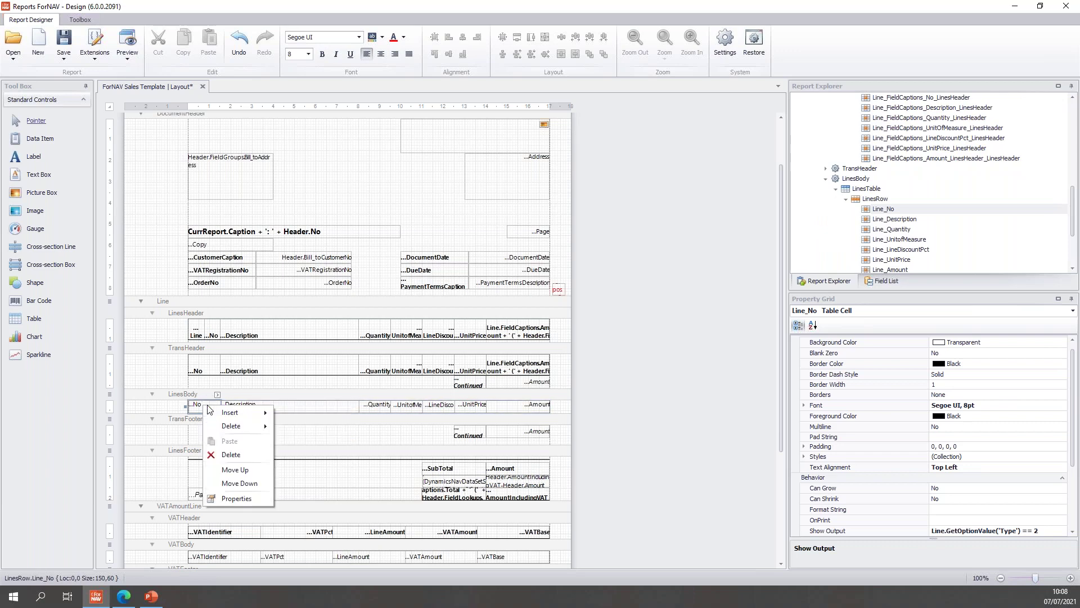
pyautogui.moveTo(228, 415)
pyautogui.click(317, 475)
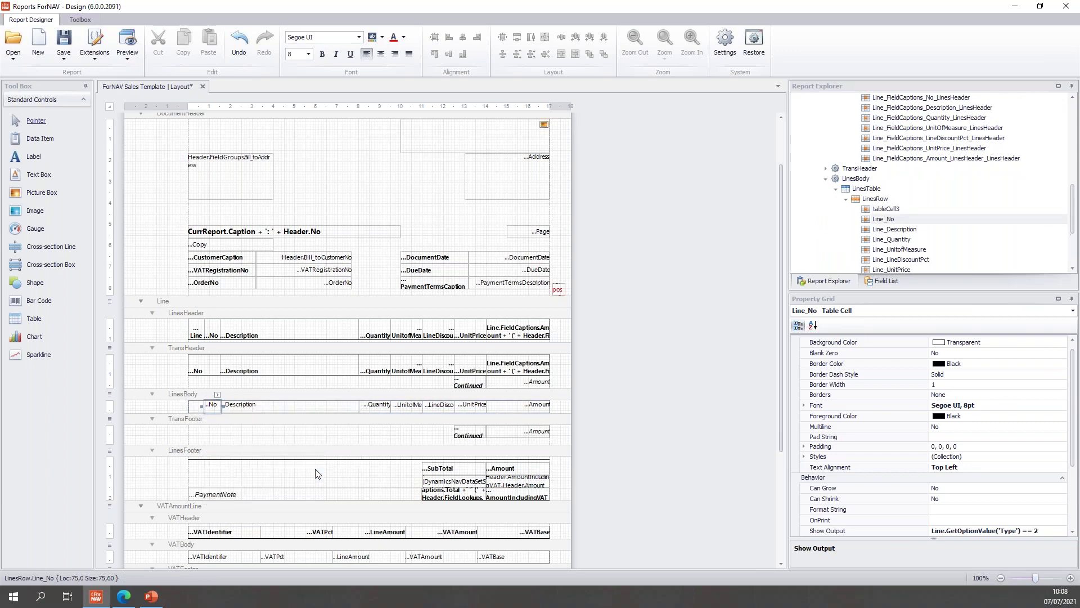
pyautogui.click(192, 406)
# Set the new body cell's expression to pos and centre it
pyautogui.click(203, 396)
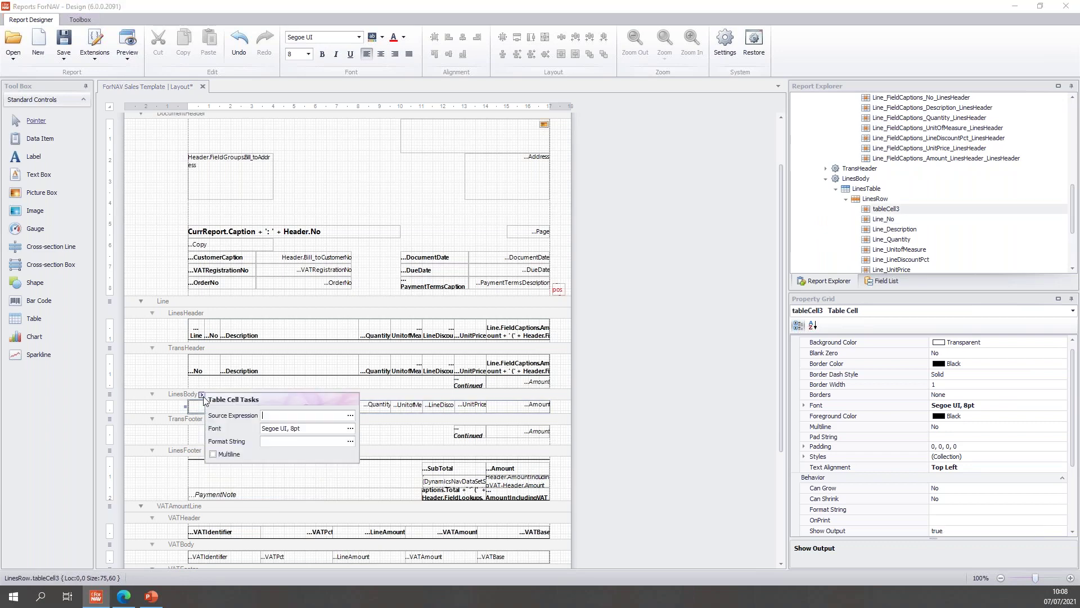
pyautogui.click(349, 416)
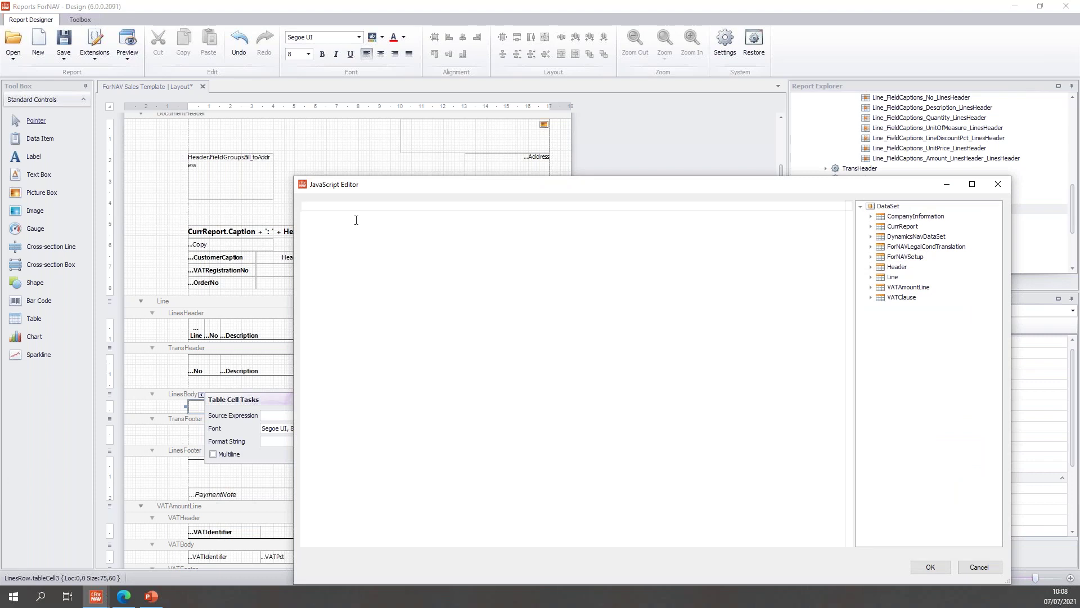
pyautogui.write('pos')
pyautogui.moveTo(307, 206)
pyautogui.click(929, 568)
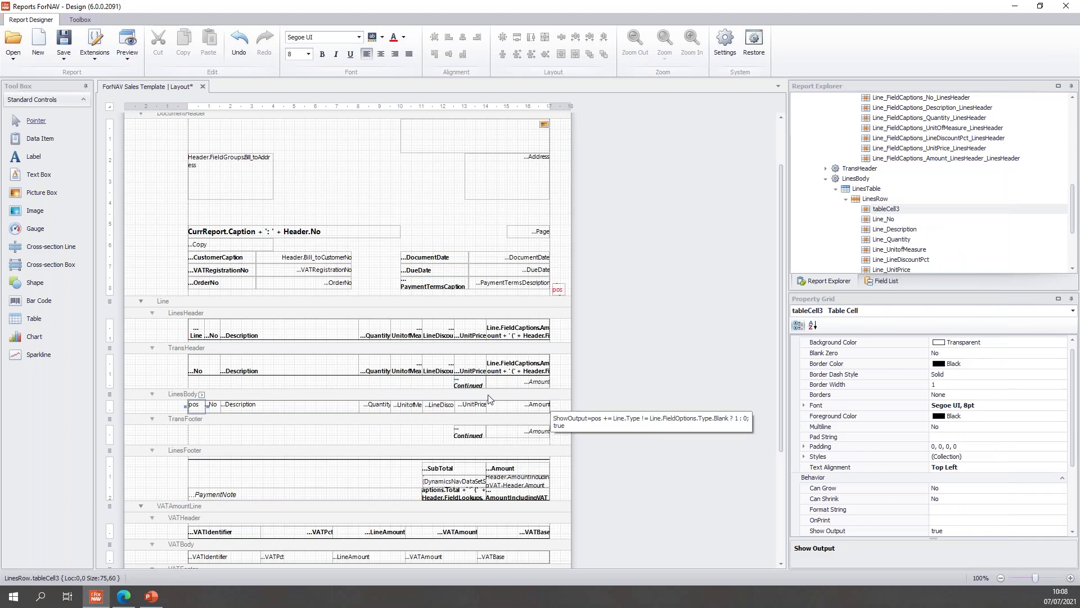
pyautogui.click(380, 54)
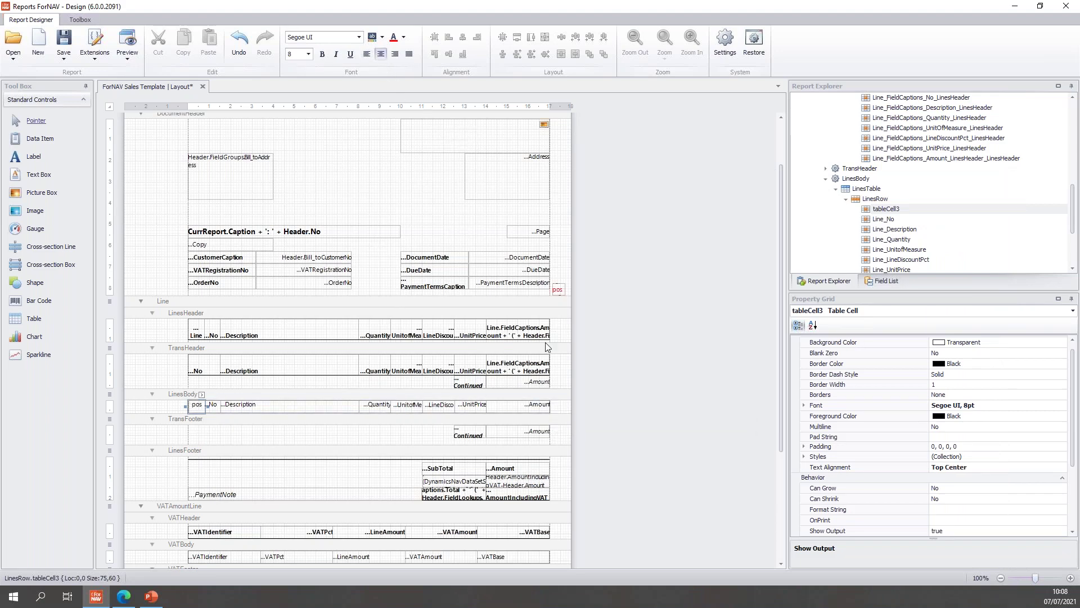
# Colour the pos cell and Line header cell yellow, then preview the report
pyautogui.click(433, 284)
pyautogui.click(196, 404)
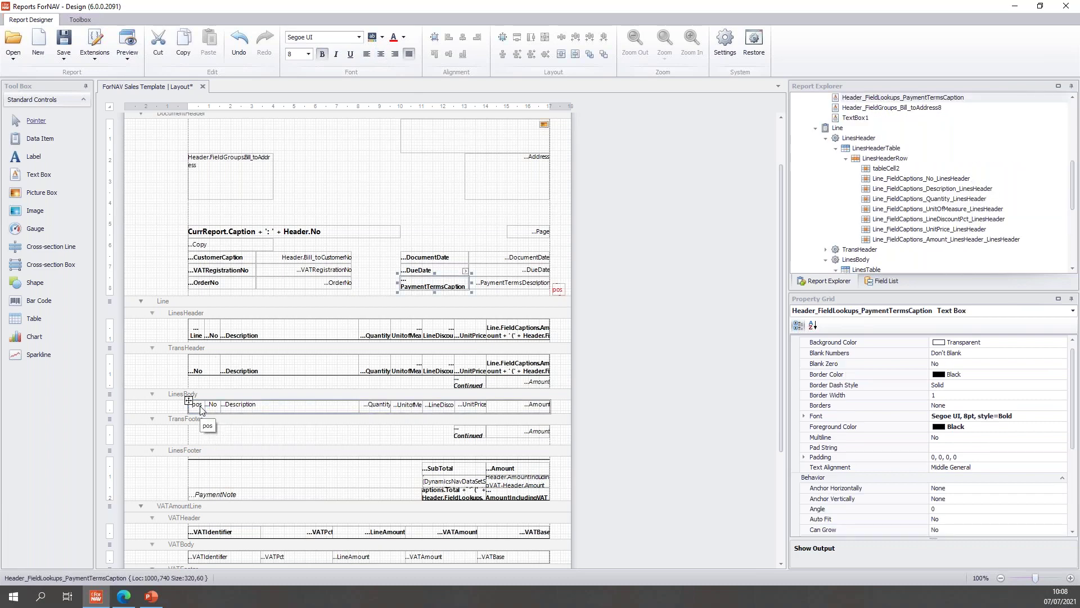
pyautogui.keyDown('ctrl'); pyautogui.click(196, 332); pyautogui.keyUp('ctrl')
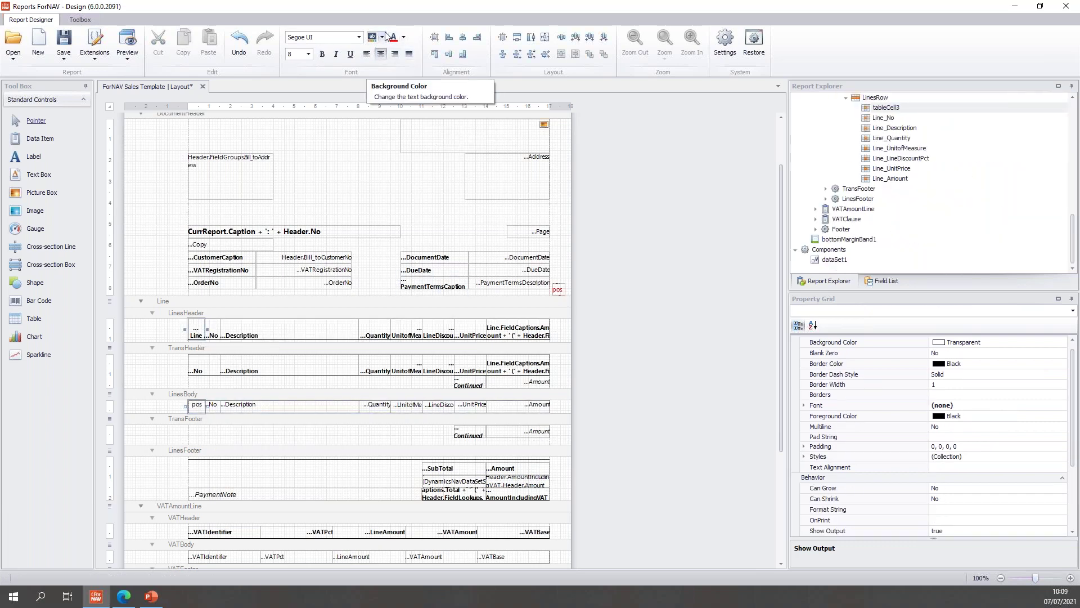
pyautogui.click(382, 37)
pyautogui.click(400, 125)
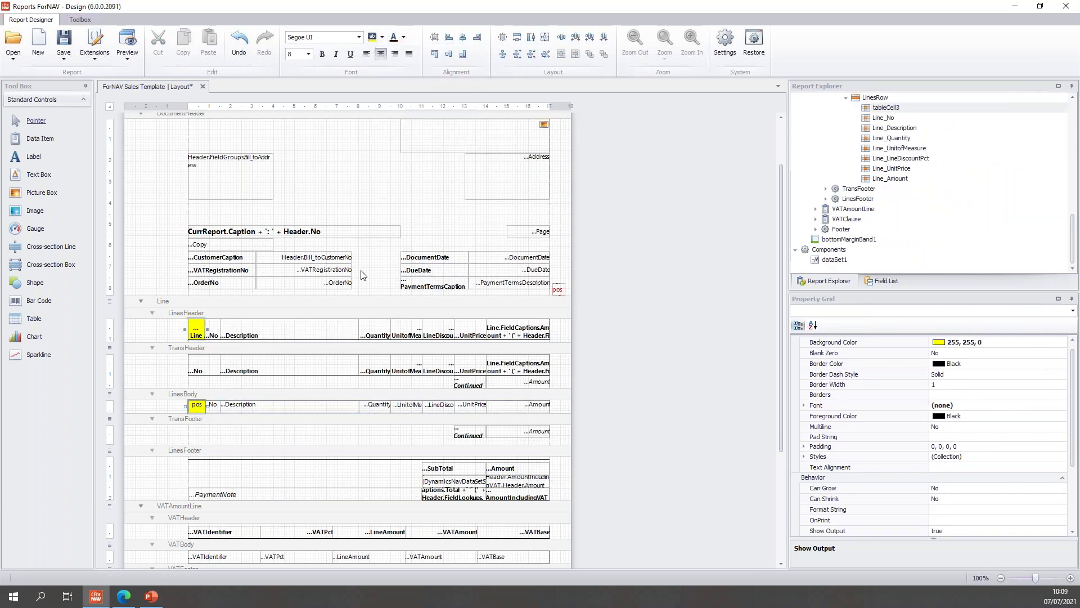
pyautogui.click(366, 300)
pyautogui.click(128, 42)
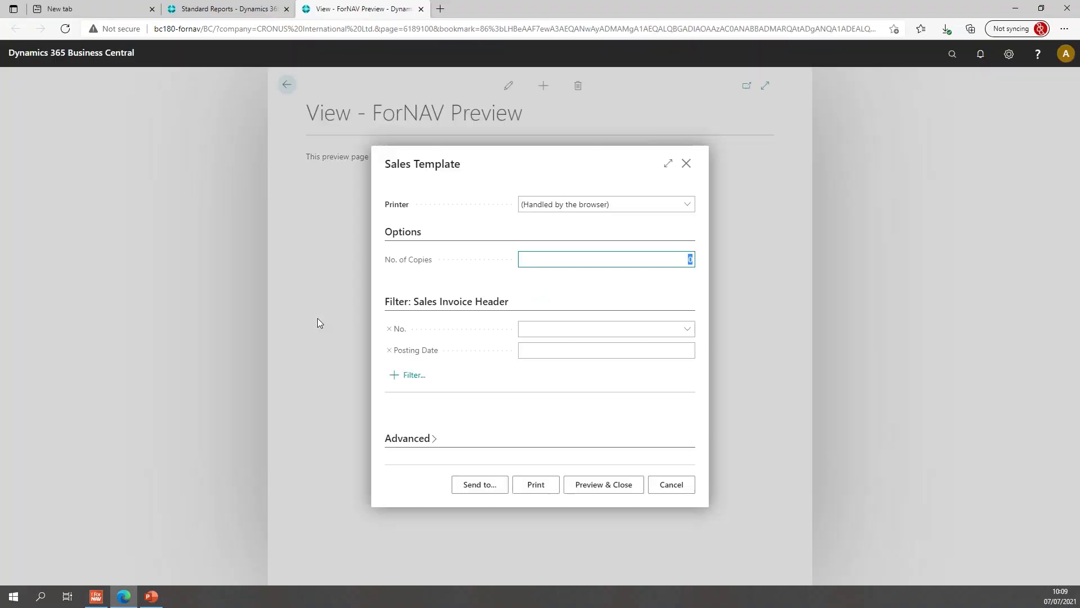
# Preview the Sales Template for a chosen invoice, zoom in on the yellow column, then close it
pyautogui.click(591, 351)
pyautogui.click(681, 331)
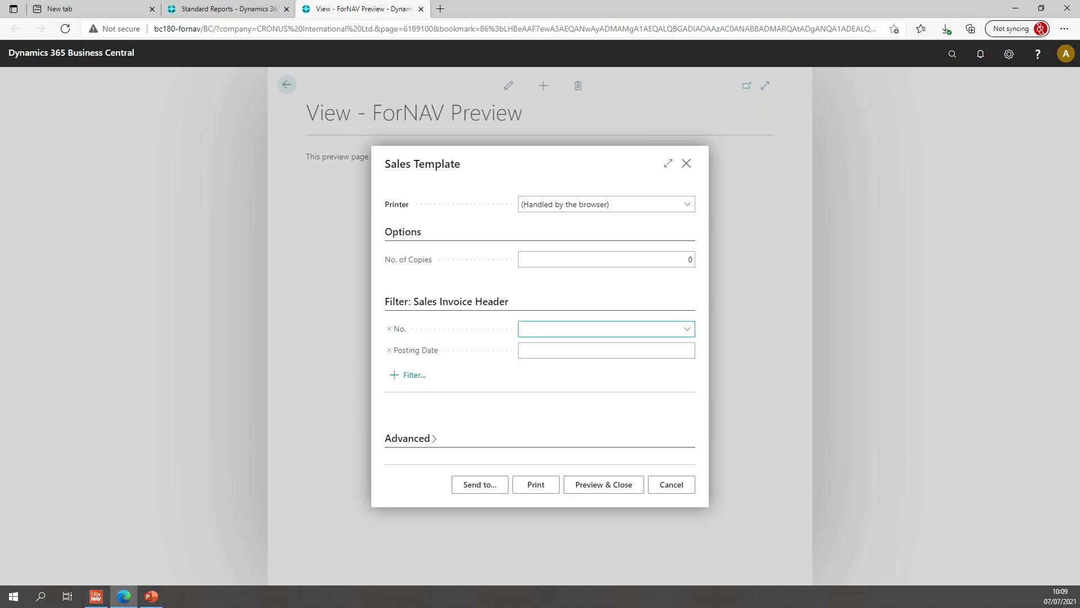
pyautogui.click(579, 380)
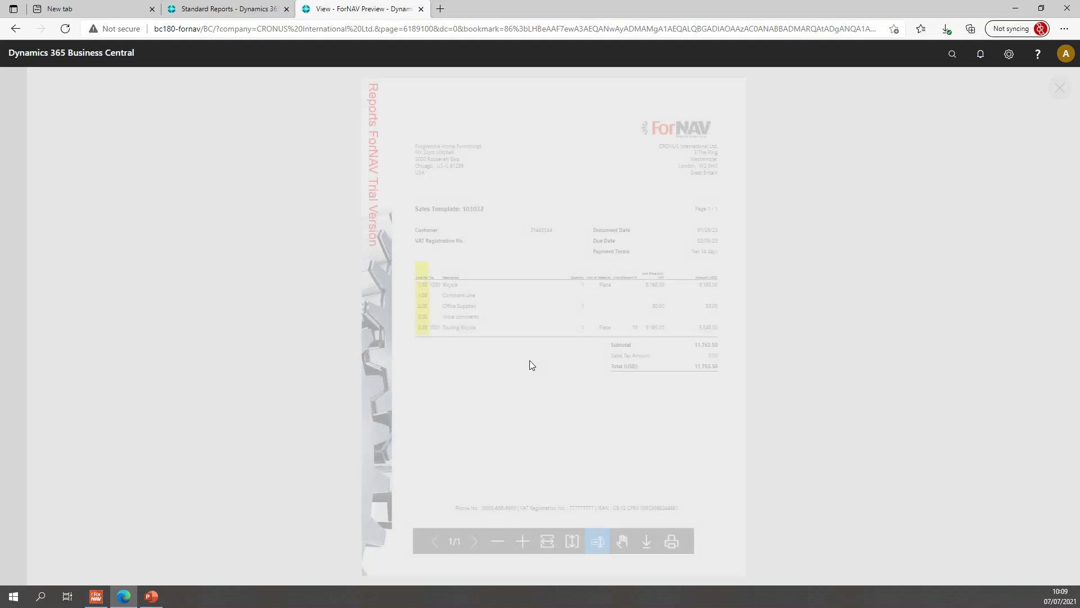
pyautogui.click(524, 545)
pyautogui.scroll(1, 543, 454)
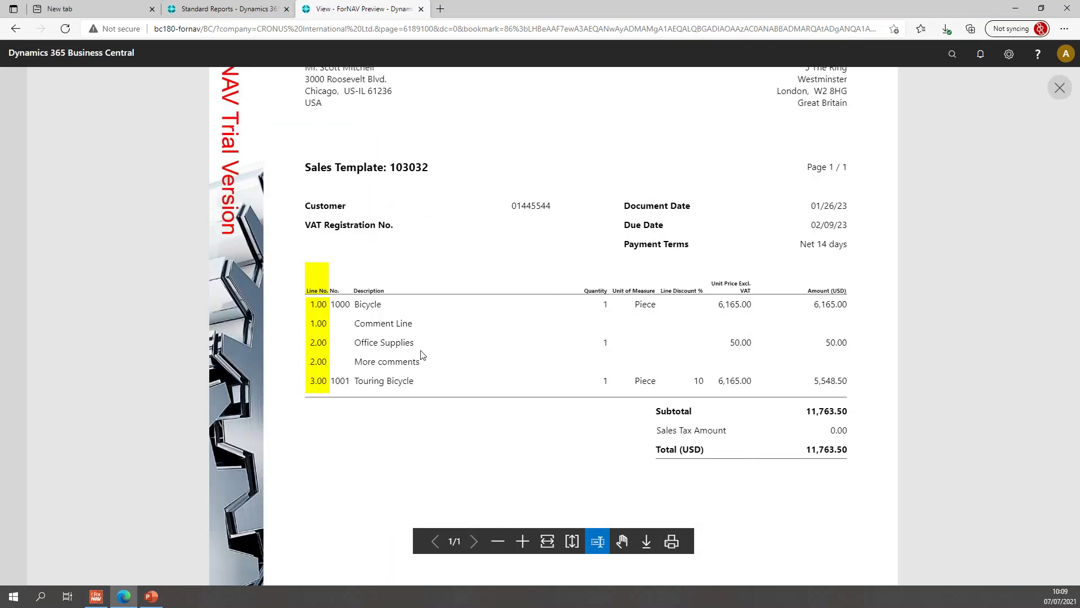
pyautogui.click(523, 540)
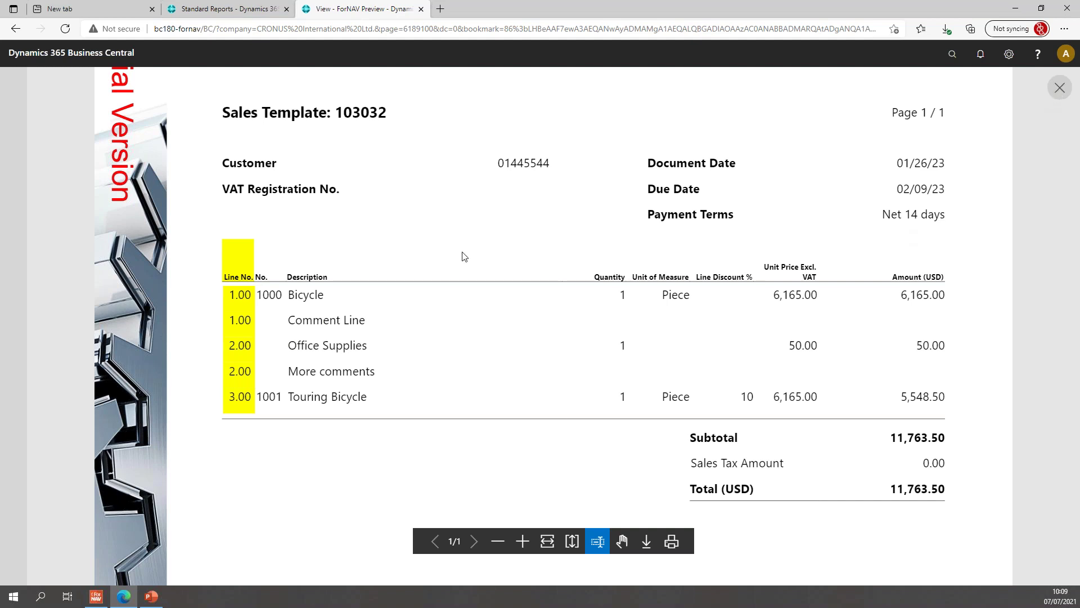
pyautogui.hotkey('ctrl', 'w')
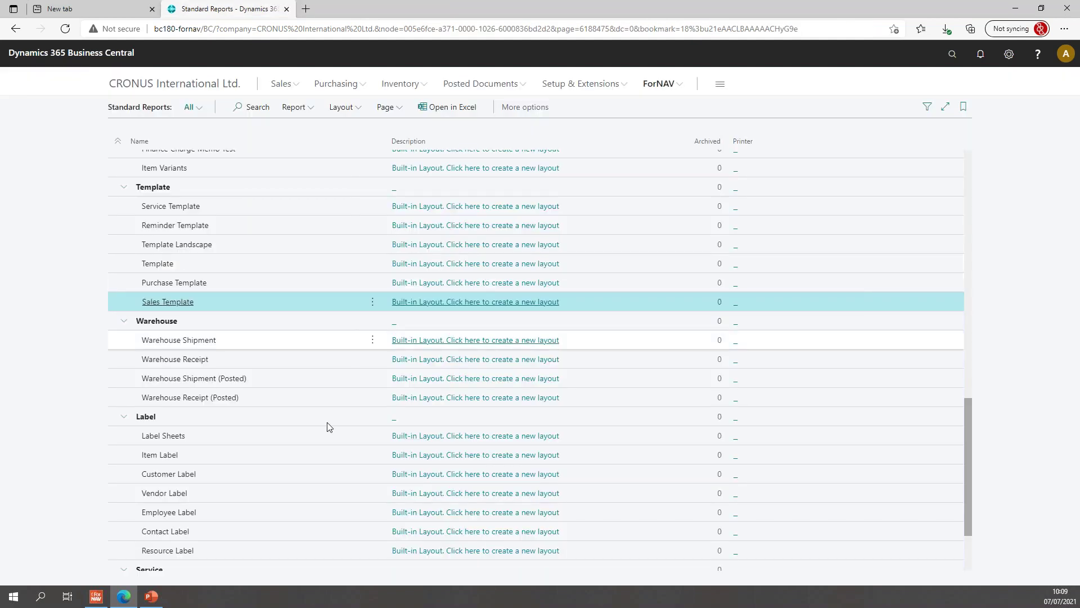
# Back in the designer, set the pos cell tableCell3's Format String to '#'
pyautogui.click(101, 599)
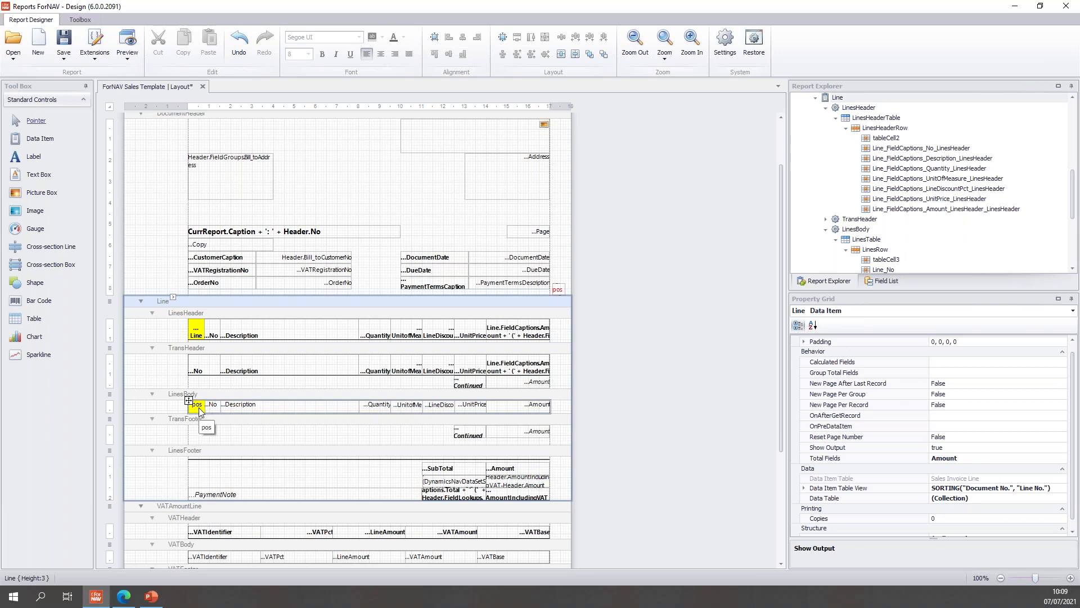
pyautogui.click(199, 408)
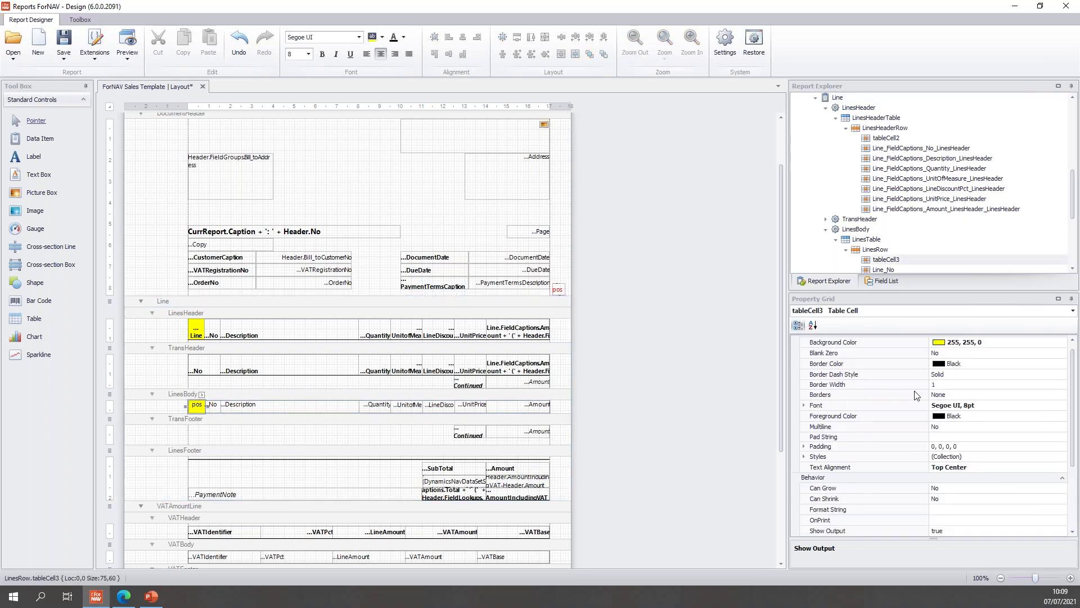
pyautogui.scroll(-3, 914, 394)
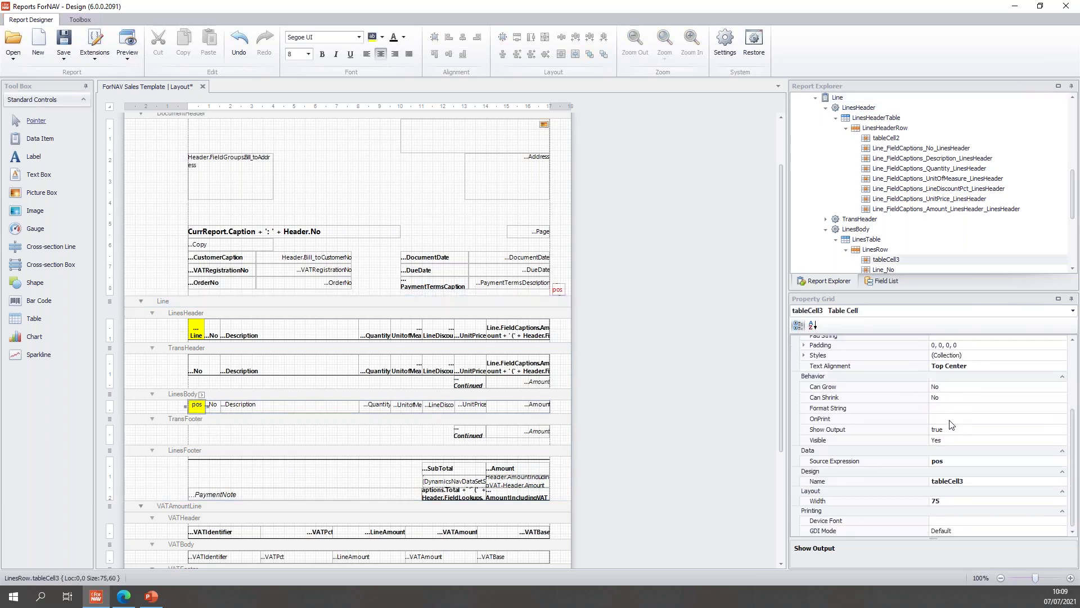
pyautogui.click(950, 410)
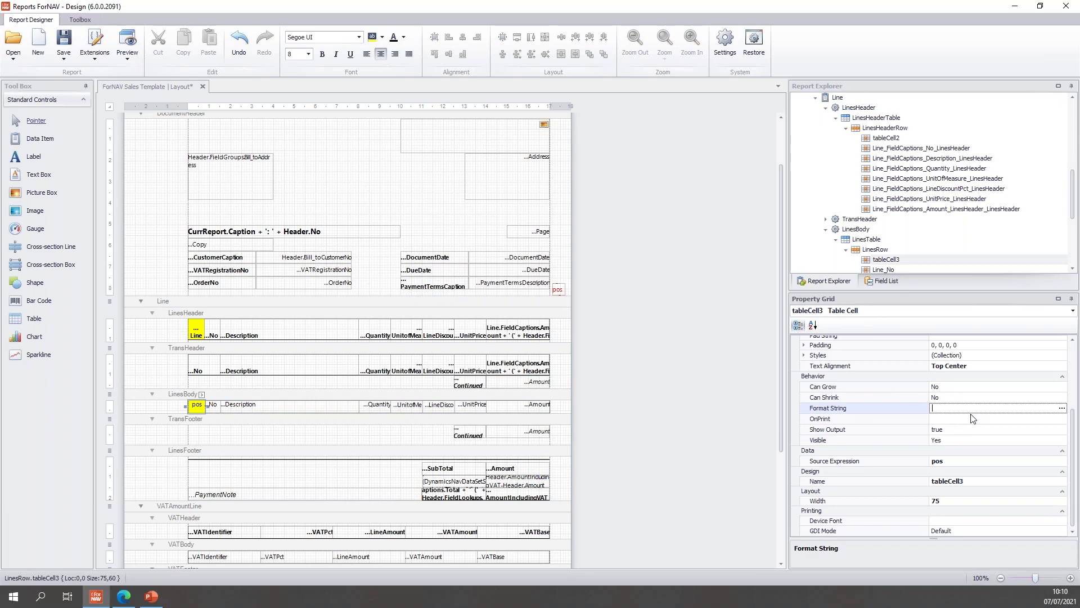
pyautogui.write('#')
pyautogui.click(990, 430)
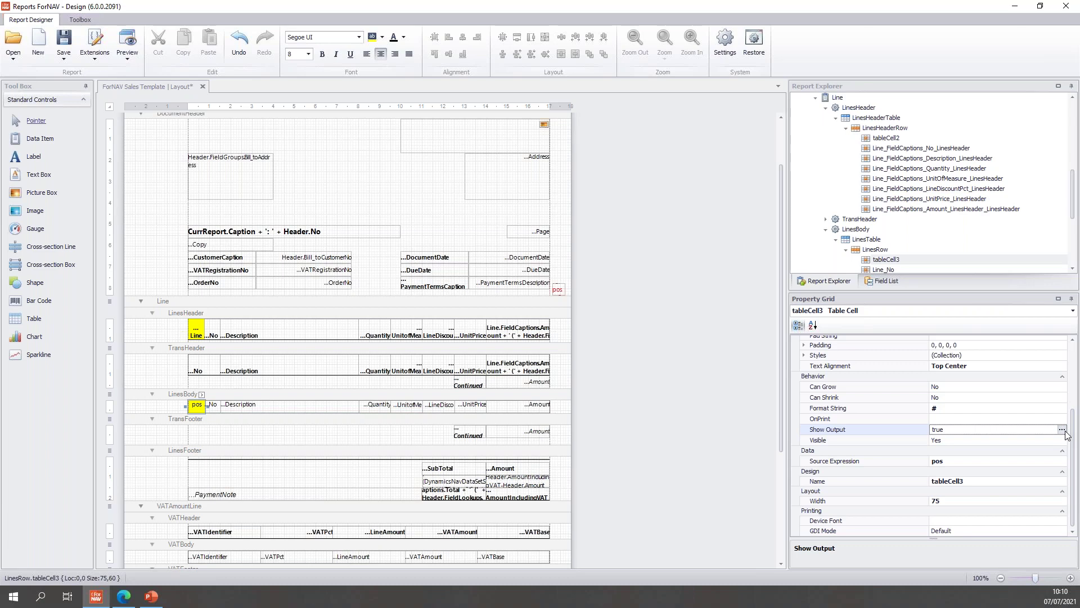
# Replace the pos cell's Show Output expression 'true' with 'Line.Type != Line.FieldOptions.Type.Blank'
pyautogui.click(1063, 430)
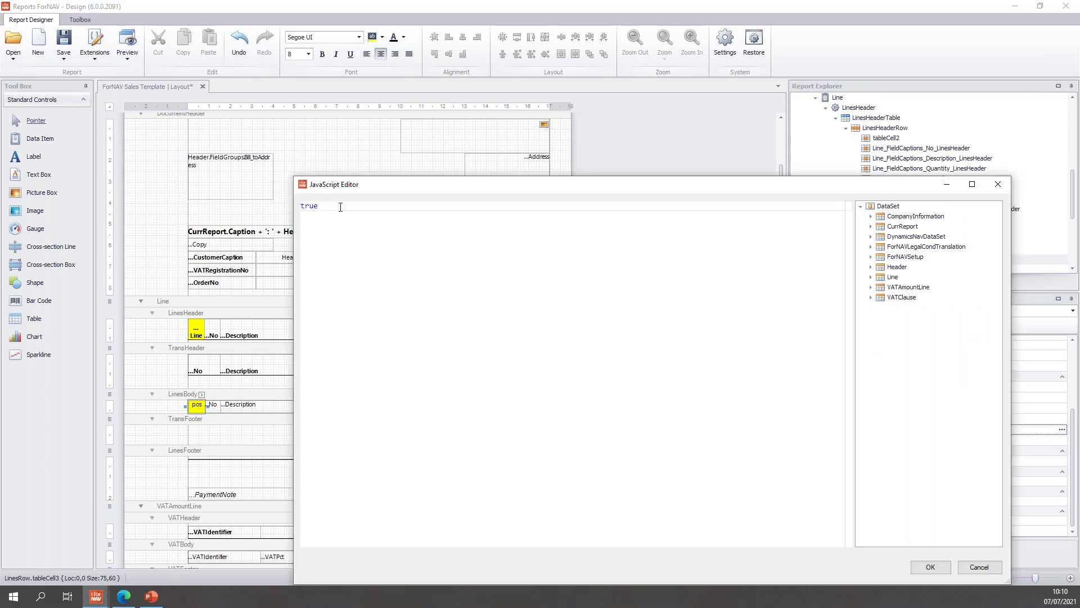
pyautogui.doubleClick(335, 207)
pyautogui.press('Delete')
pyautogui.hotkey('ctrl', 'space')
pyautogui.press('Escape')
pyautogui.write('Line.Type != Line.fi')
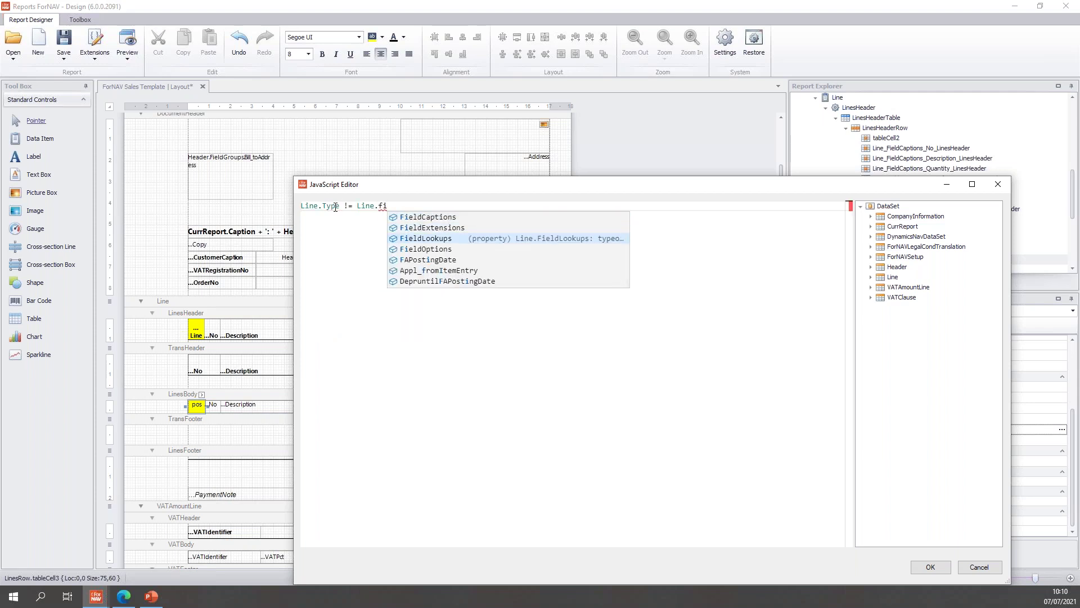
pyautogui.press('Down')
pyautogui.press('Return')
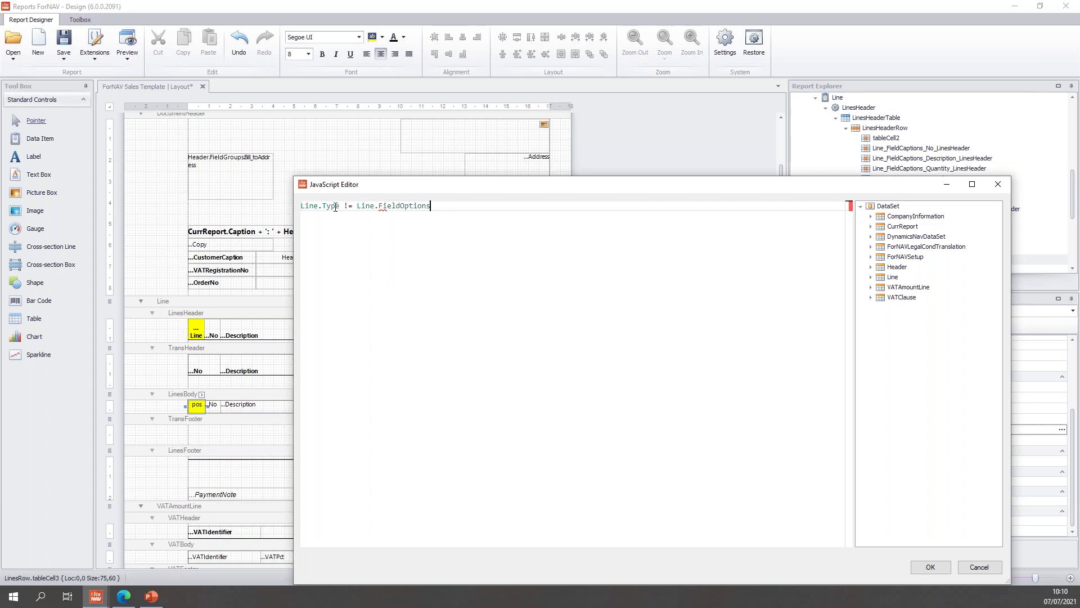
pyautogui.write('.ty')
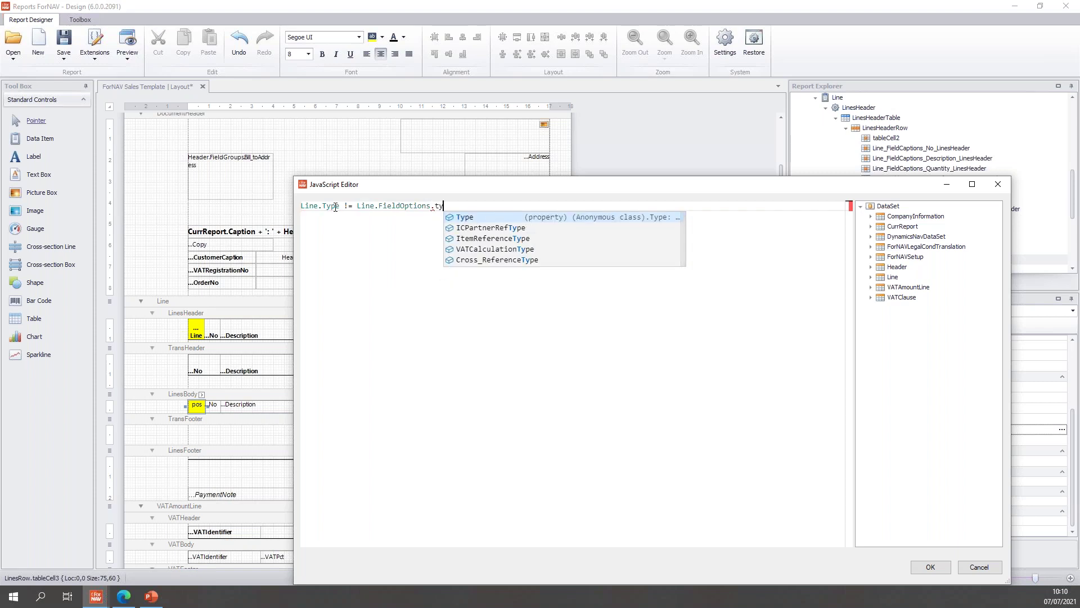
pyautogui.press('Return')
pyautogui.write('.Blank')
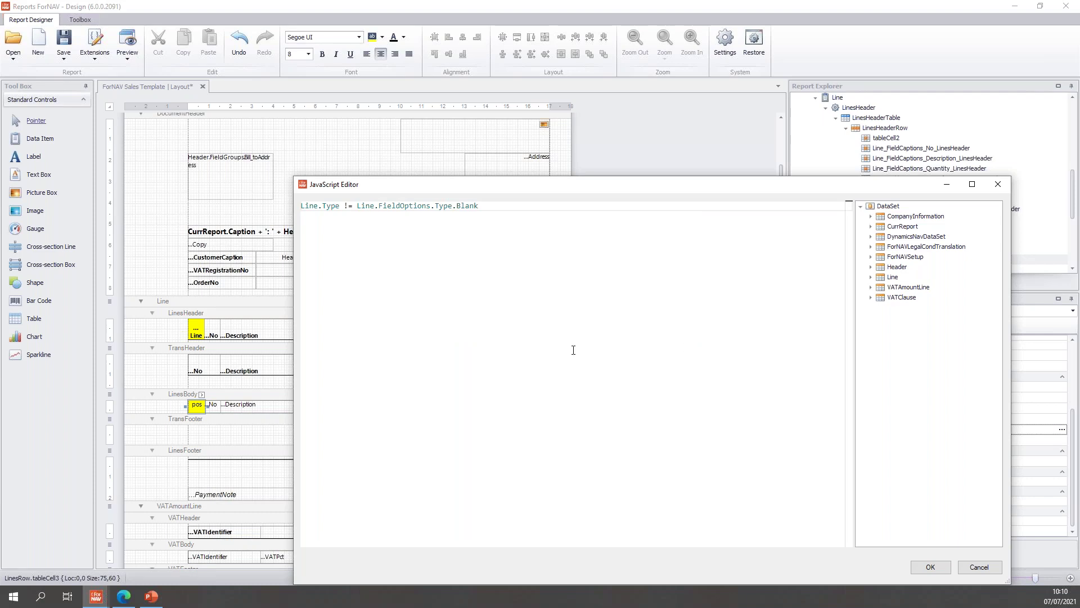
pyautogui.click(935, 567)
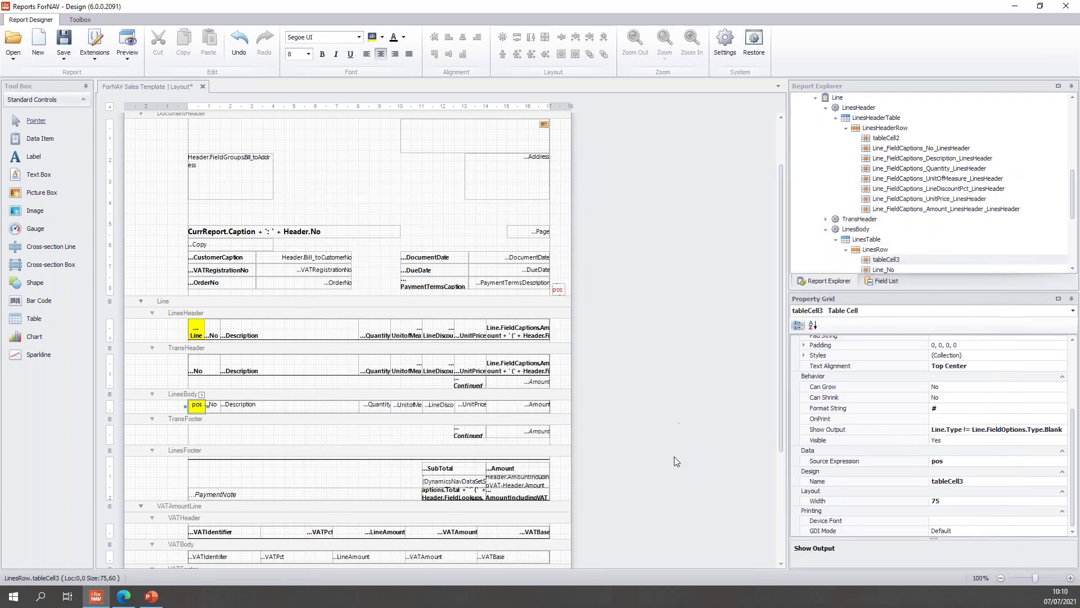
# Save the layout, preview the Sales Template for an invoice, and check that positions 1–3 skip comment lines
pyautogui.click(70, 44)
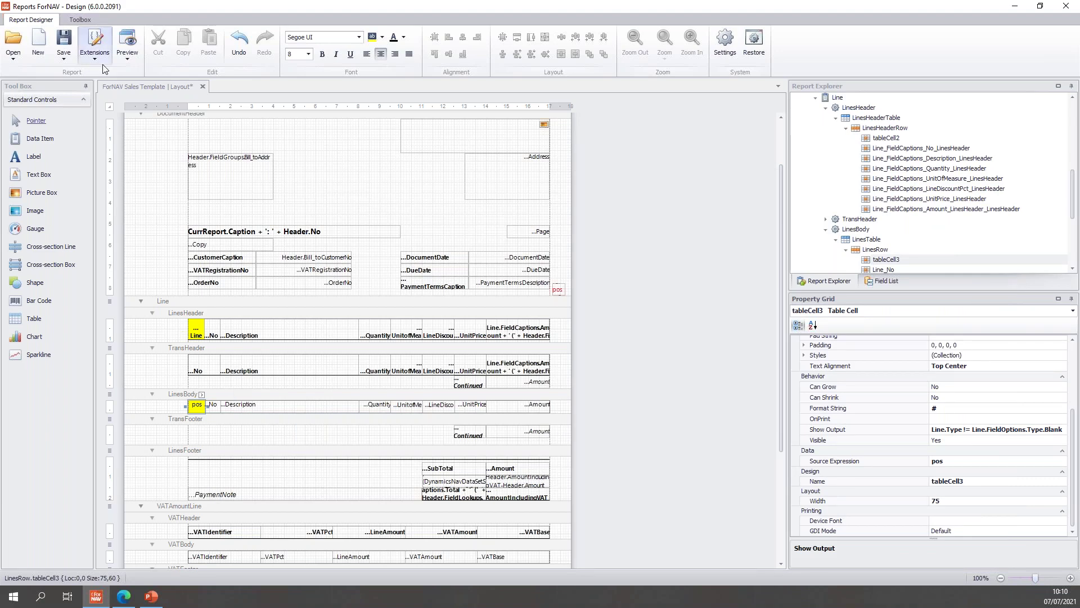
pyautogui.click(126, 49)
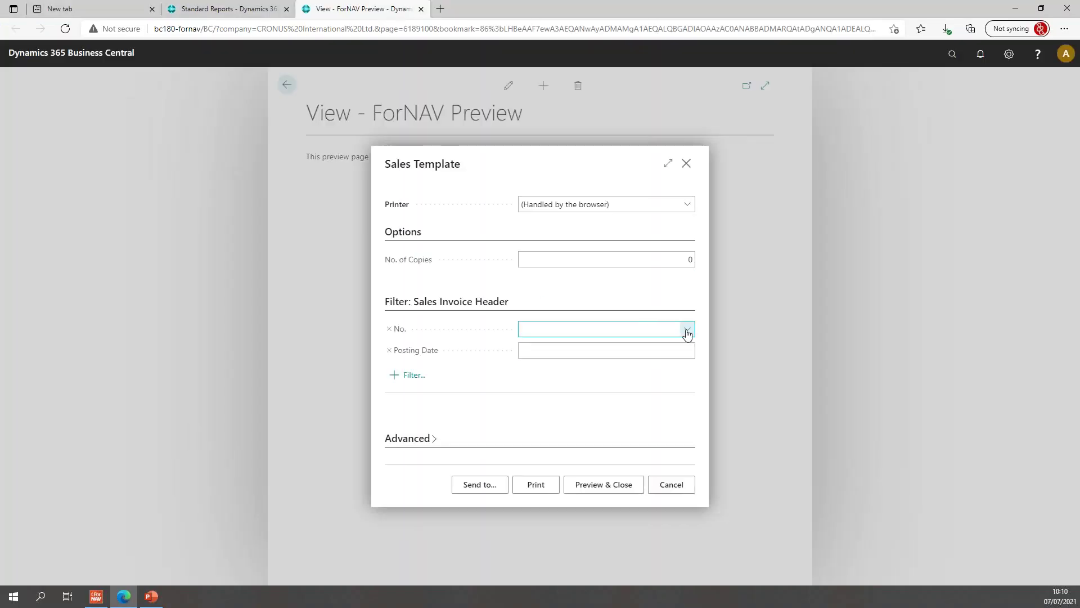
pyautogui.click(687, 331)
pyautogui.click(575, 387)
pyautogui.click(607, 483)
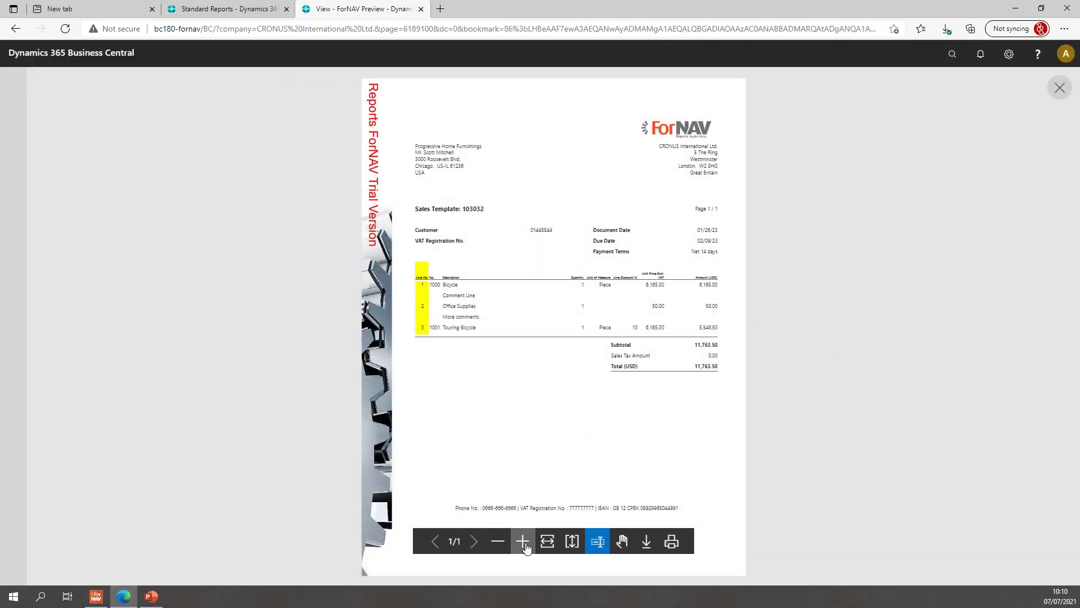
pyautogui.click(523, 541)
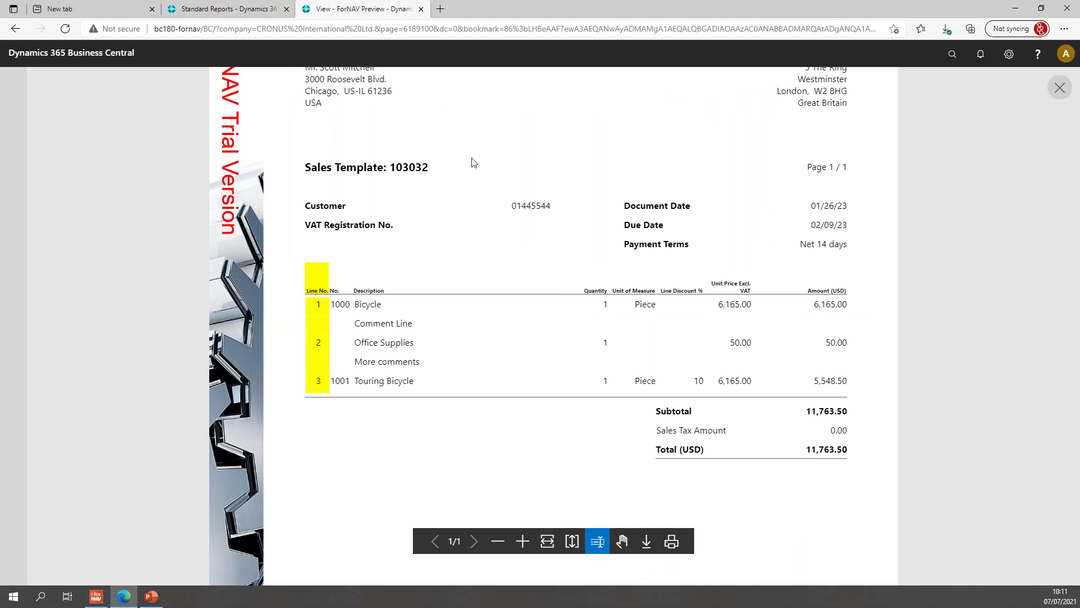
pyautogui.hotkey('ctrl', 'w')
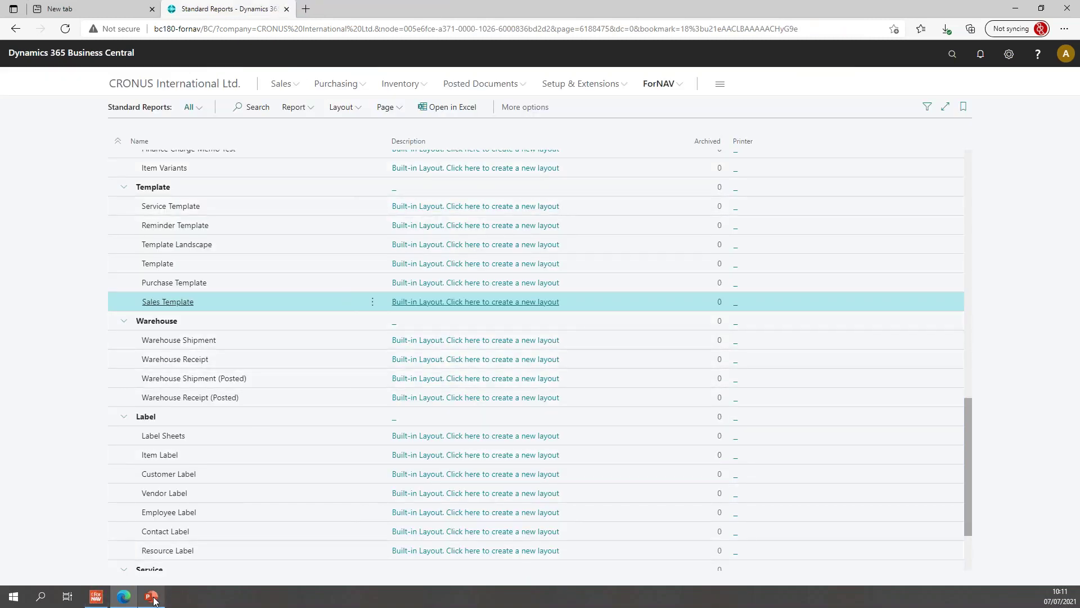
# Find ForNAV Language with the search 'forn lang' and show its caption translations
pyautogui.click(99, 598)
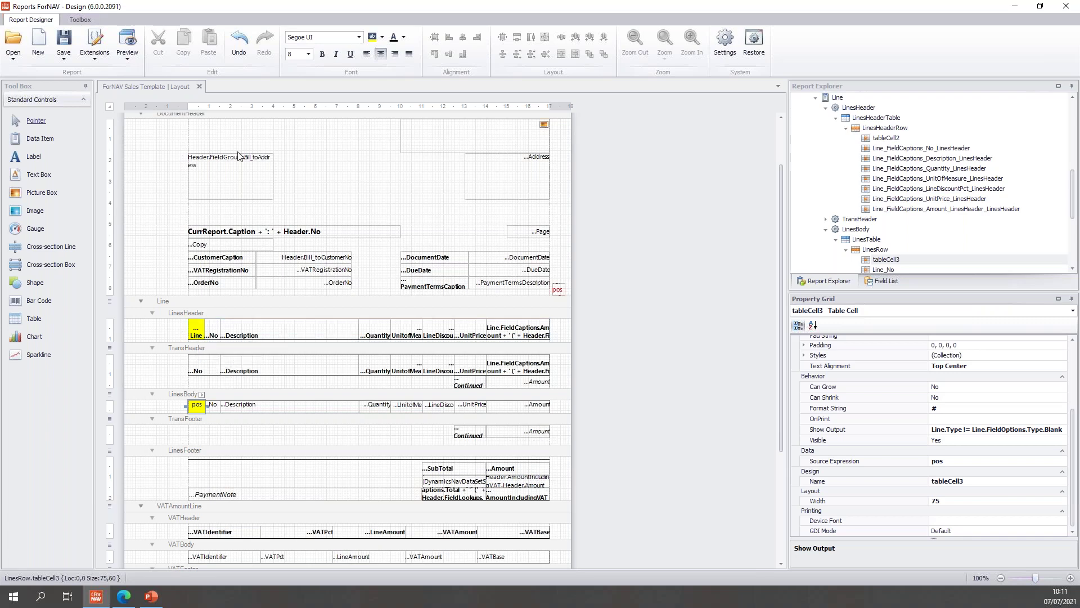
pyautogui.click(130, 600)
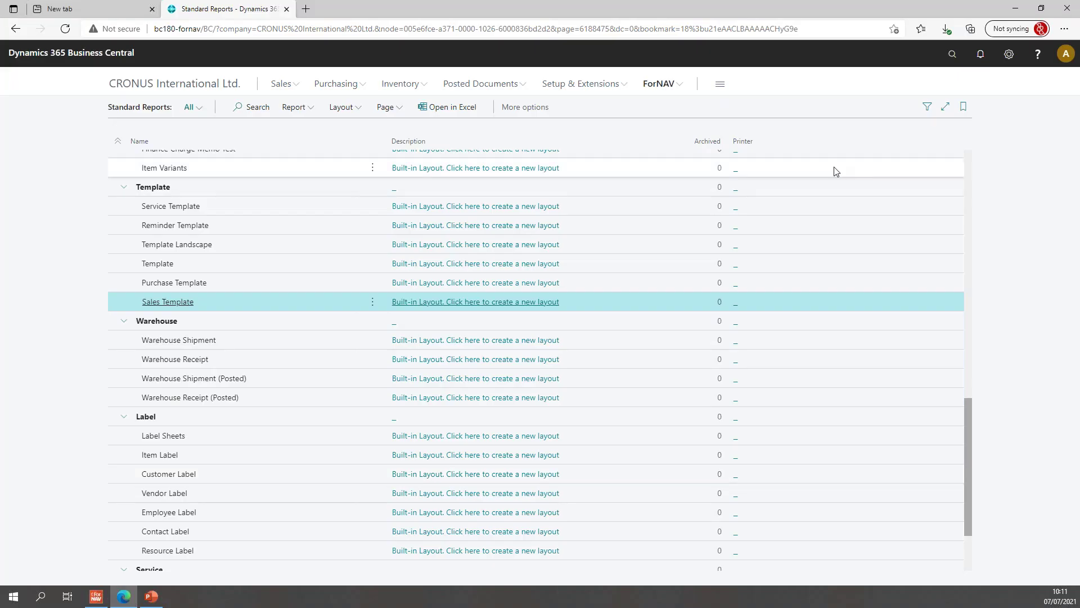
pyautogui.click(956, 59)
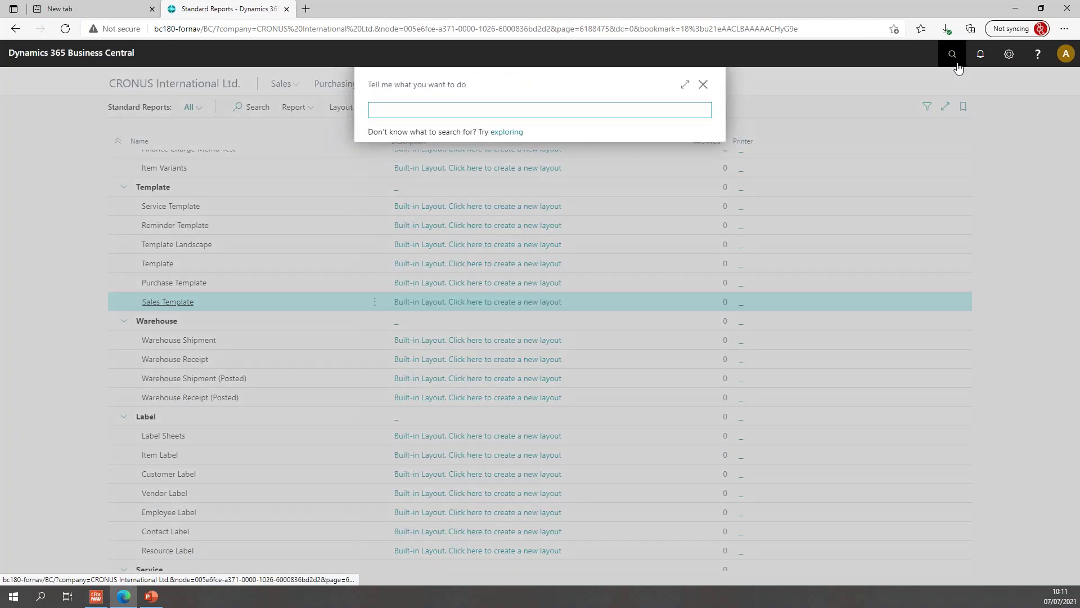
pyautogui.write('forn lang')
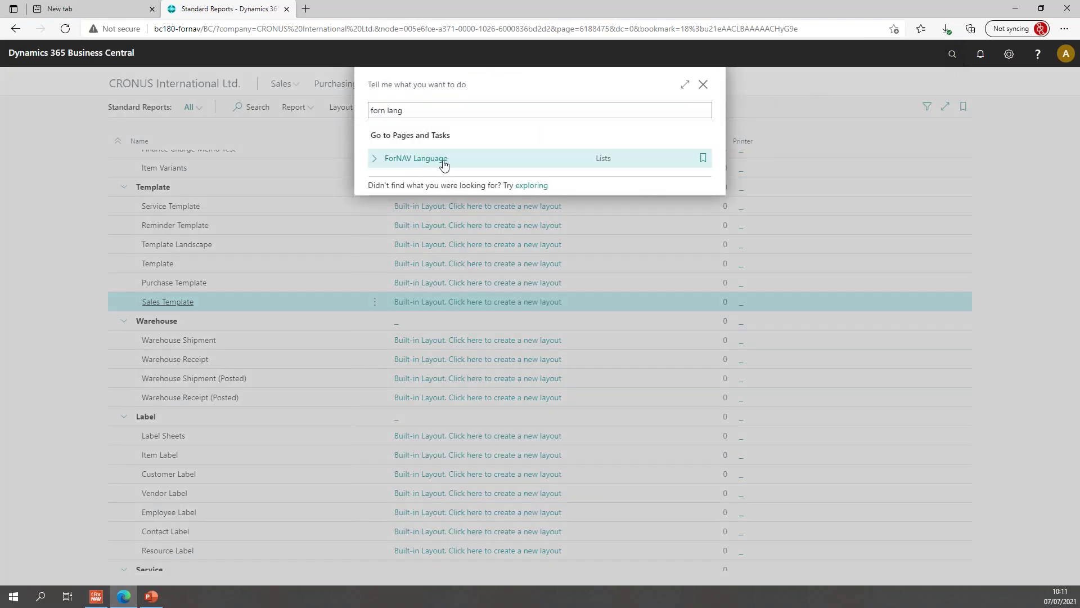
pyautogui.click(444, 163)
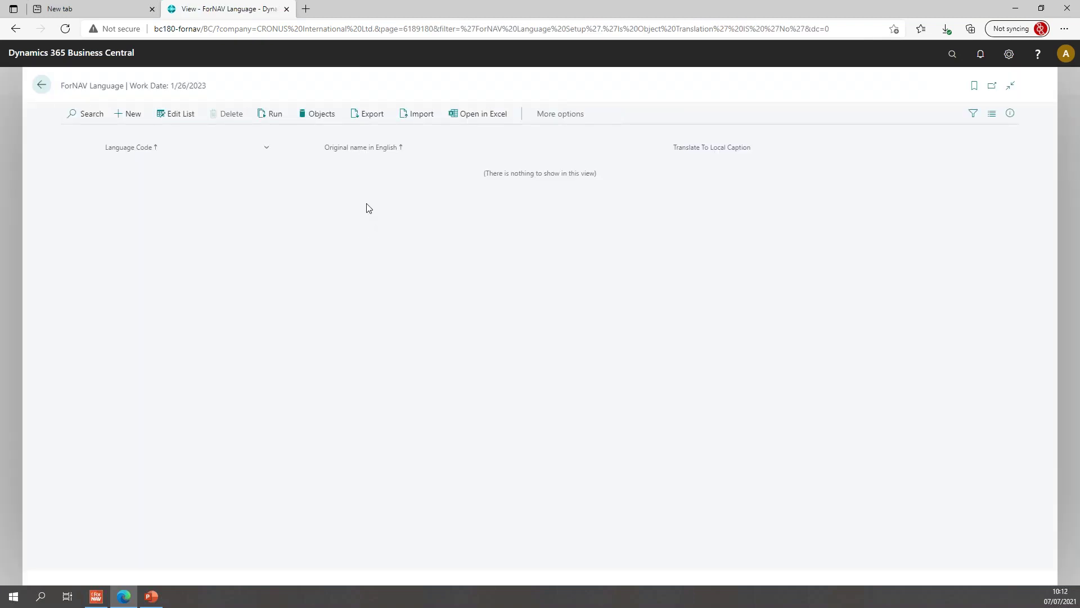
pyautogui.click(324, 117)
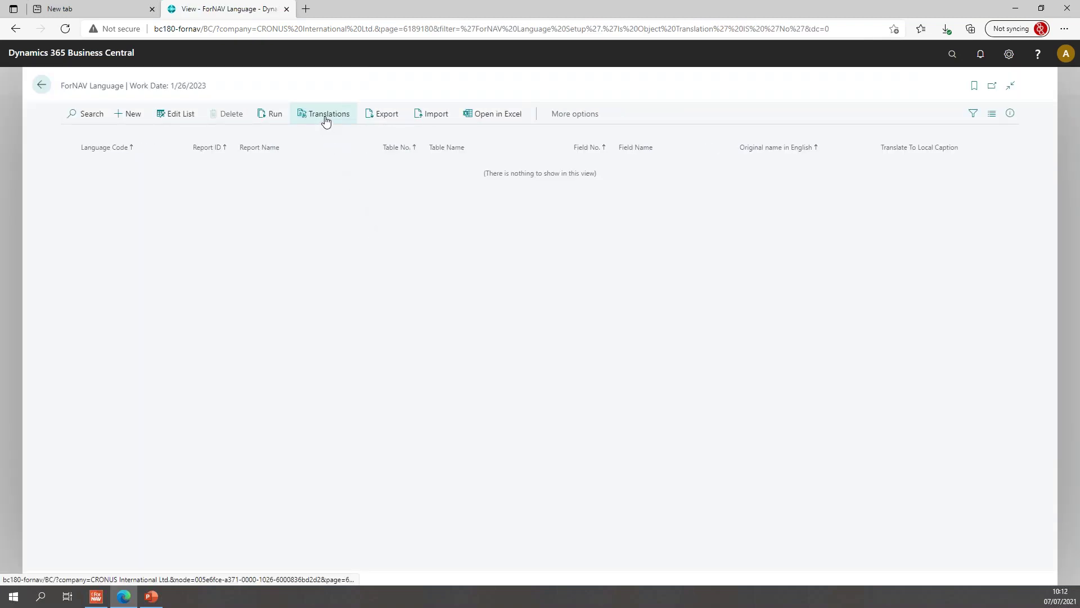
# Add an ENU translation for table 37, field 4 with caption Pos
pyautogui.click(133, 115)
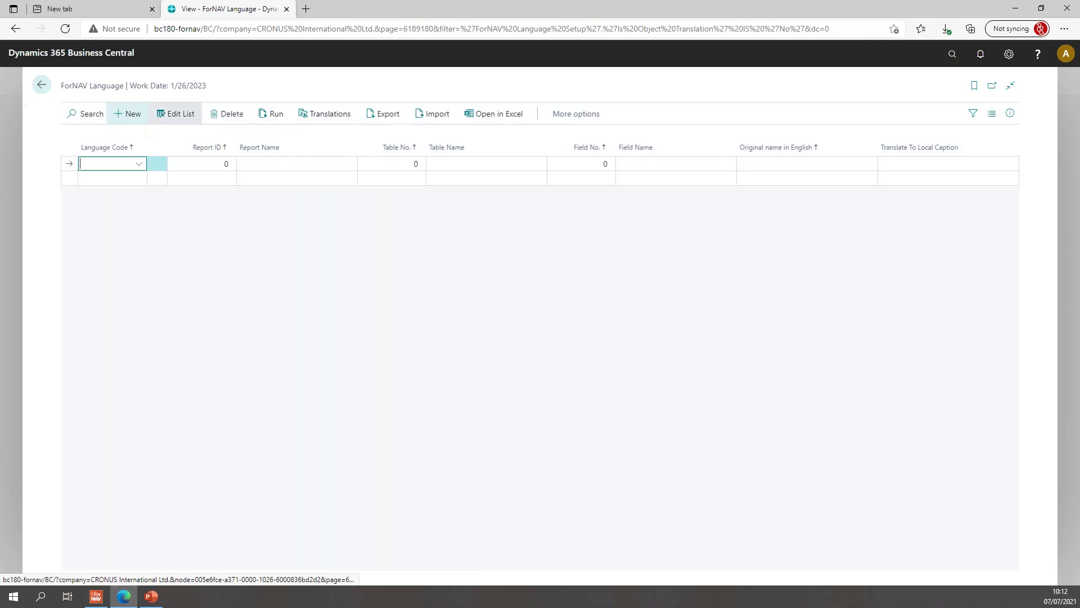
pyautogui.click(117, 160)
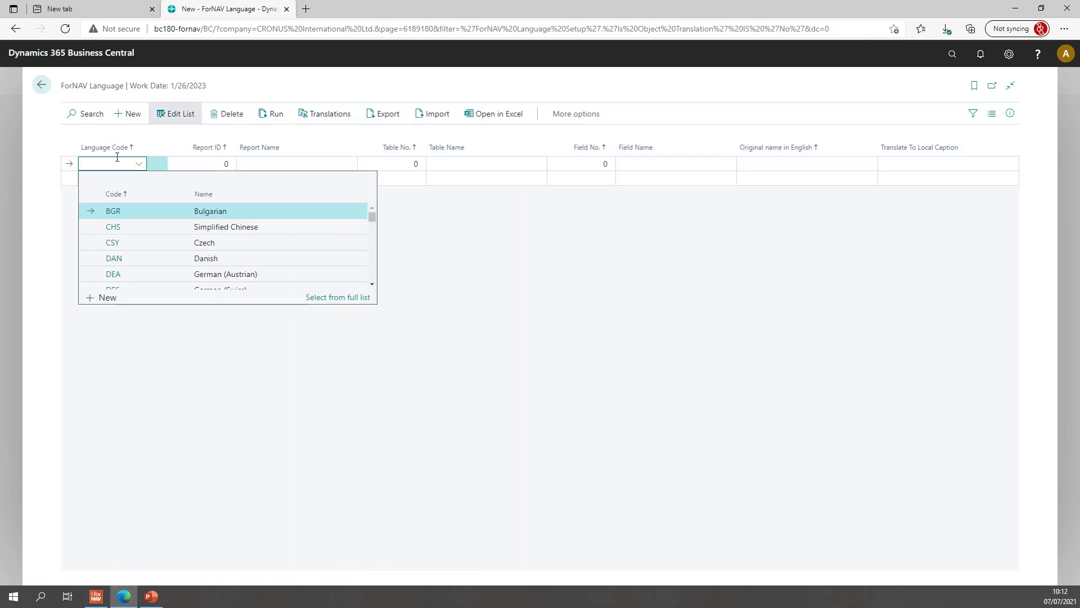
pyautogui.write('enu')
pyautogui.press('Tab')
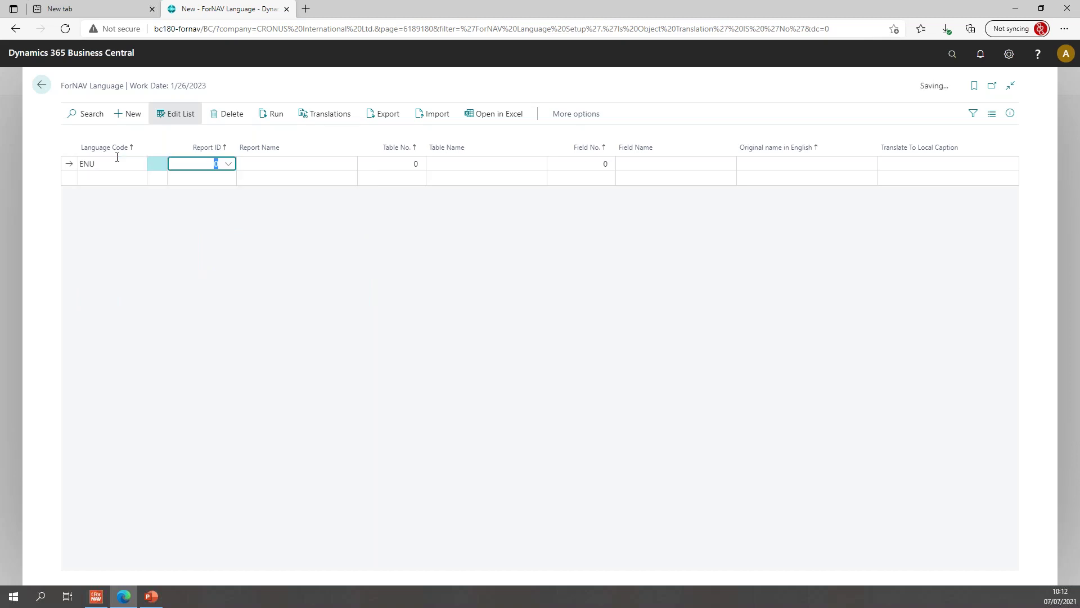
pyautogui.press('Tab')
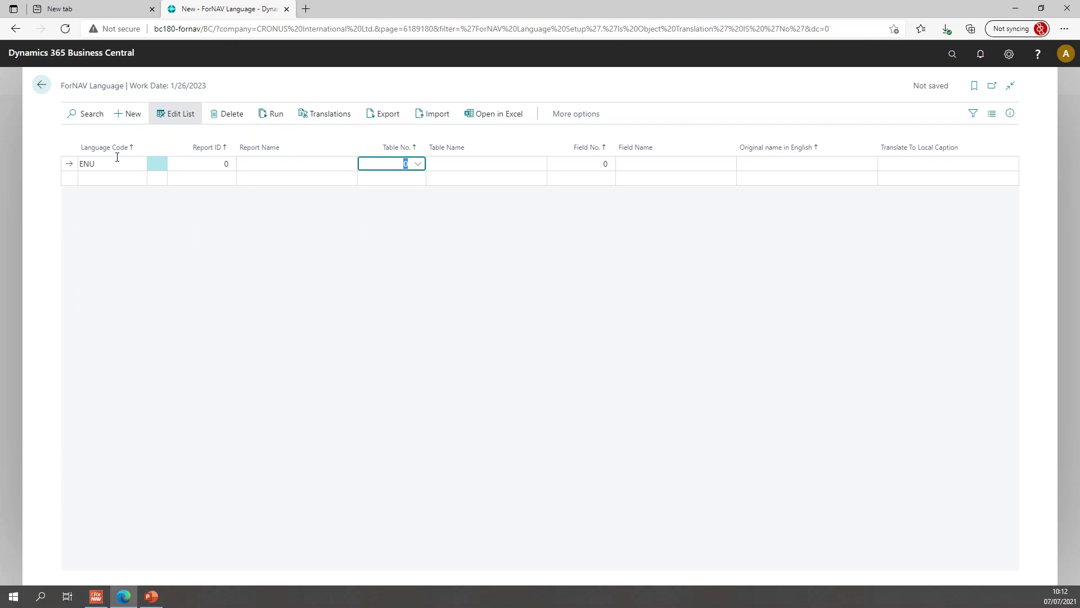
pyautogui.write('37')
pyautogui.press('Tab')
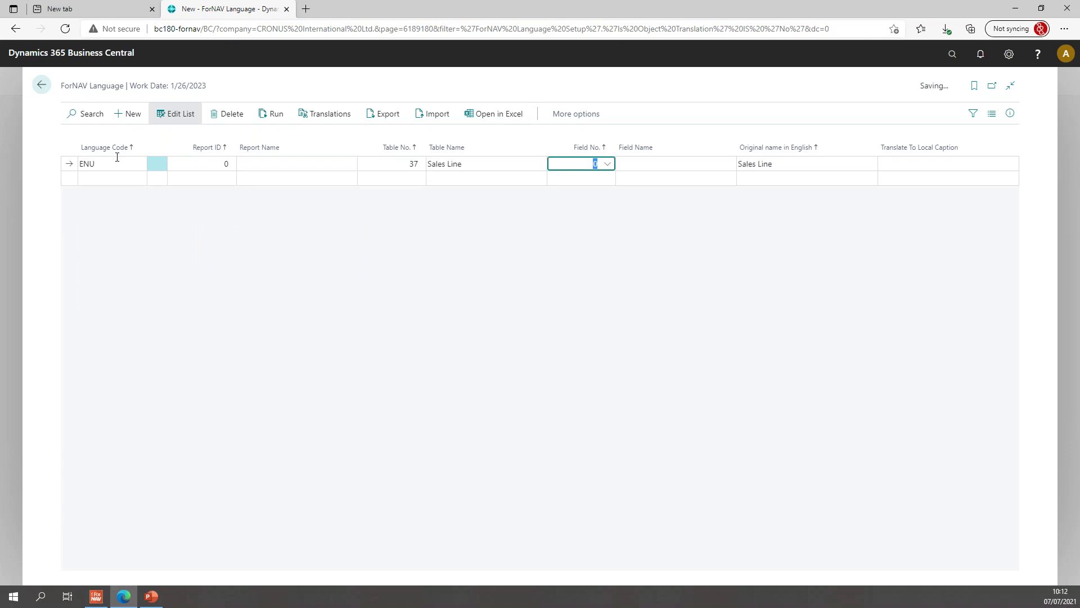
pyautogui.write('4')
pyautogui.press('Tab')
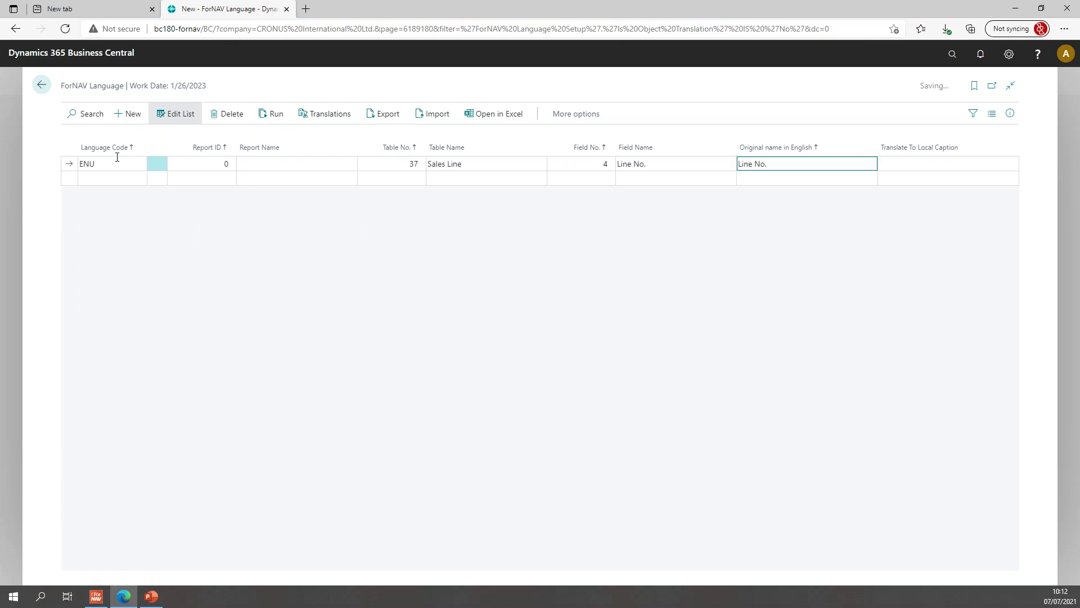
pyautogui.press('Tab')
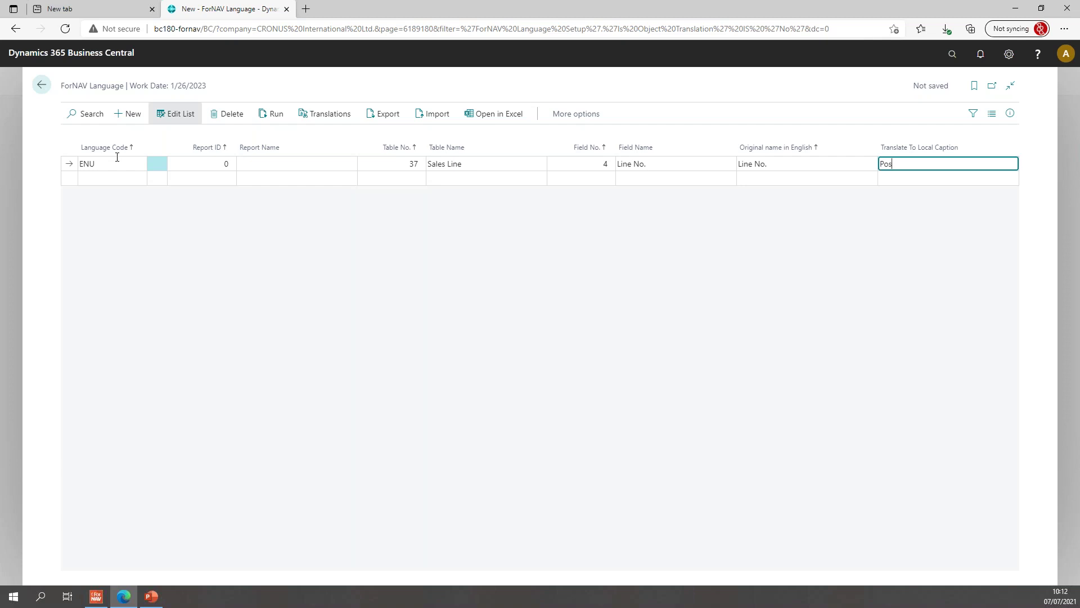
pyautogui.press('Return')
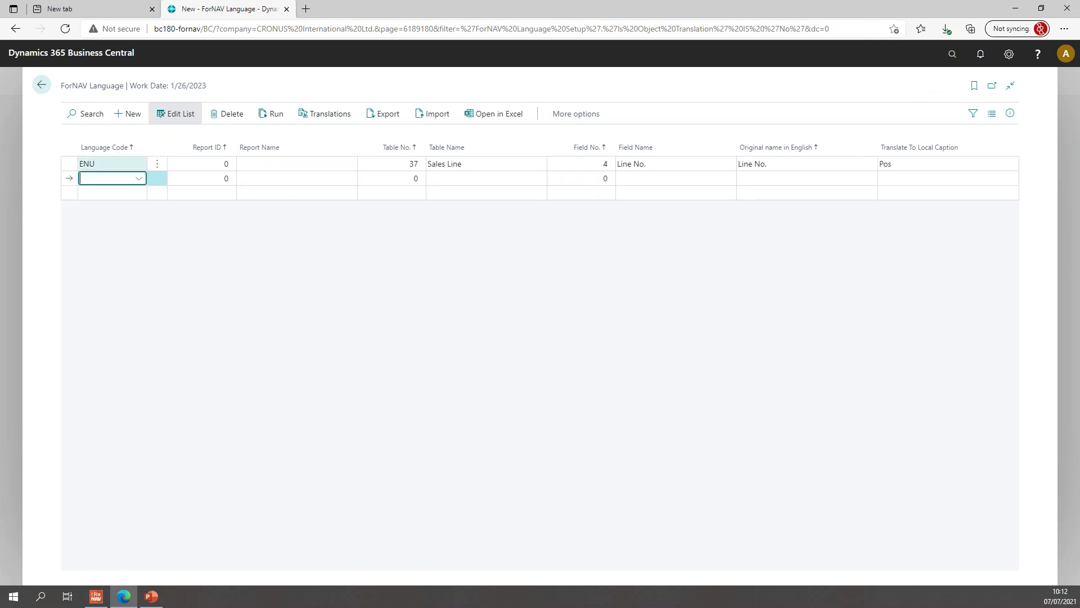
# Add an ENU row translating field 4 of table 111 to Pos
pyautogui.write('ENU')
pyautogui.press('Return')
pyautogui.press('Return')
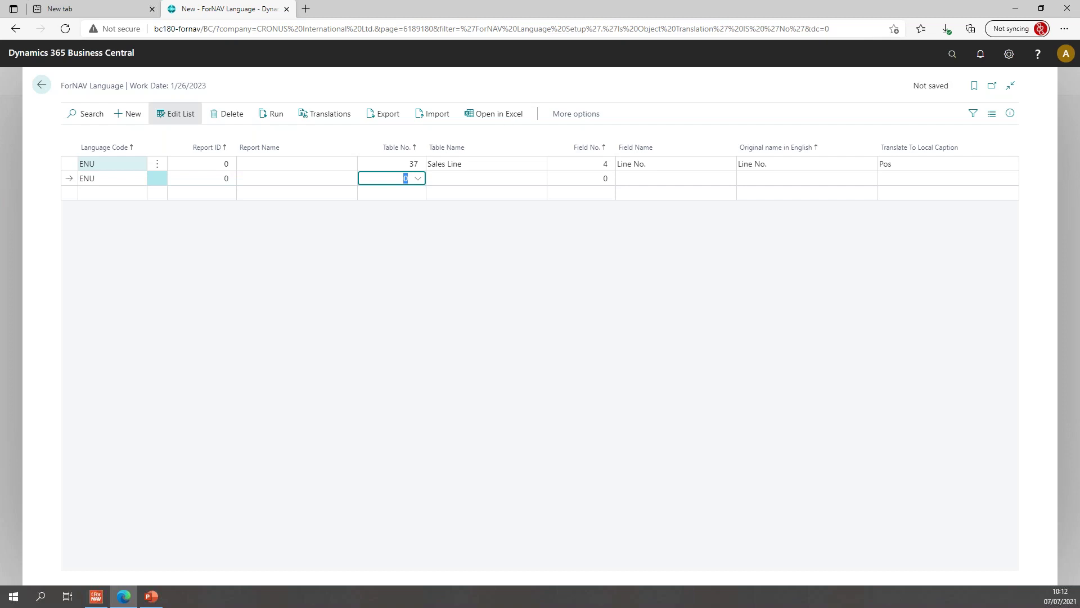
pyautogui.write('111')
pyautogui.press('Return')
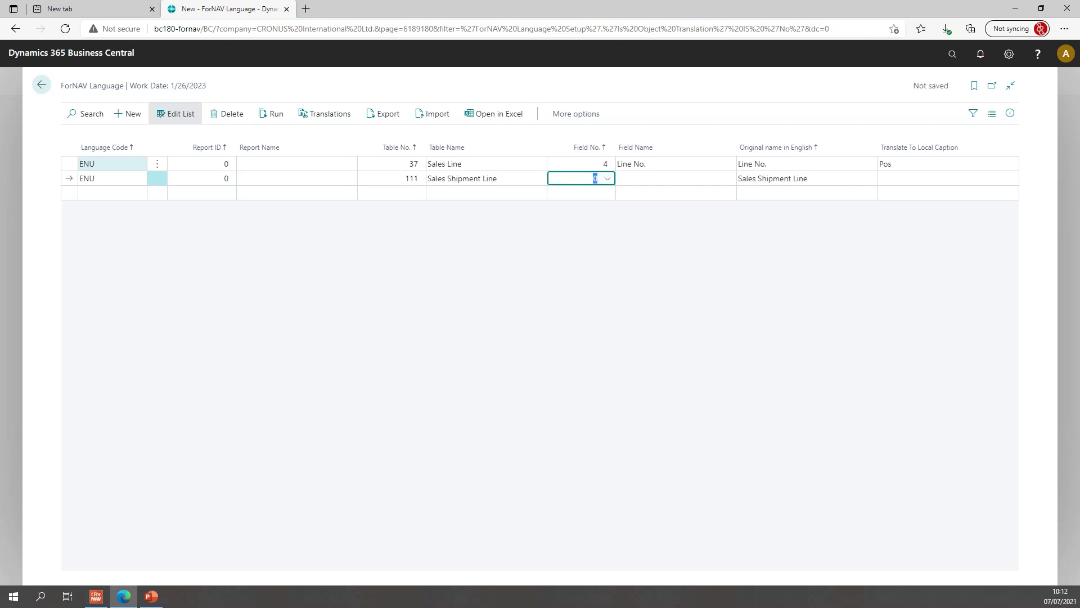
pyautogui.press('Return')
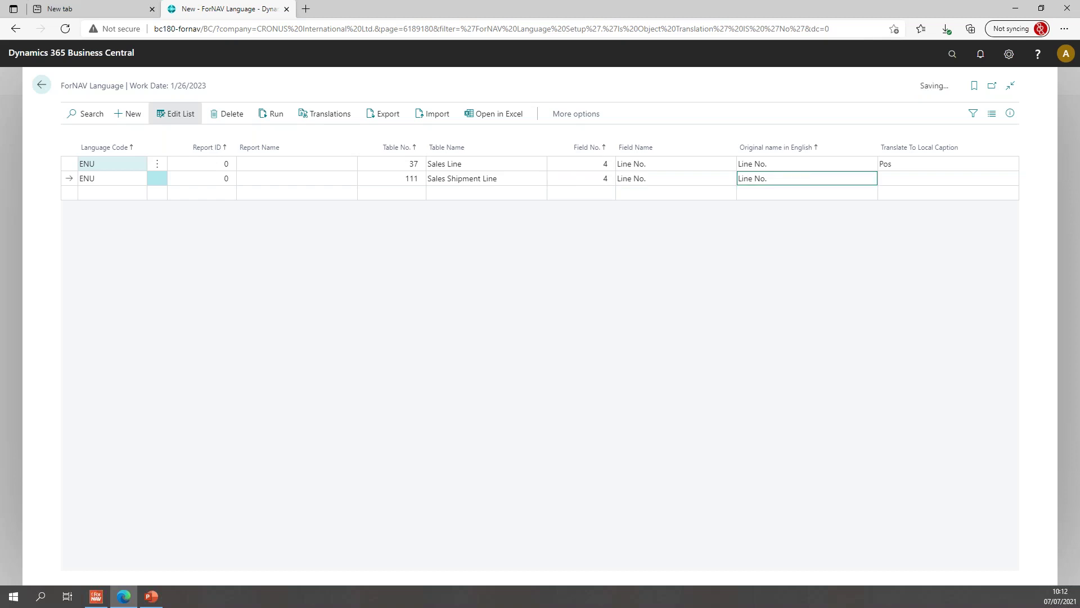
pyautogui.press('Return')
pyautogui.press('Return')
pyautogui.write('ENU')
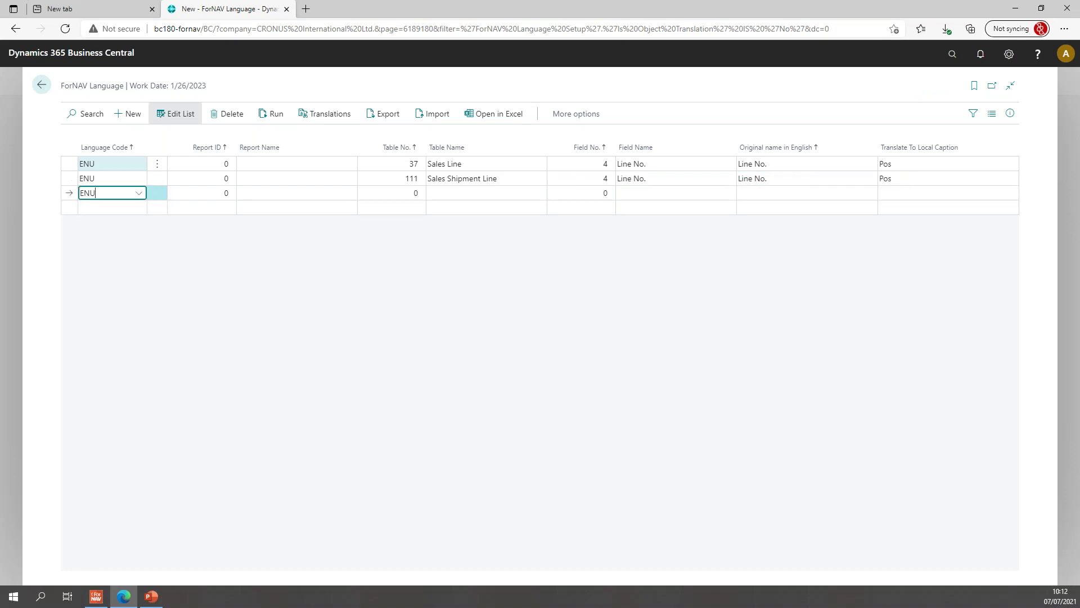
# Add ENU rows translating field 4 of tables 113 and 115 to Pos
pyautogui.press('Return')
pyautogui.press('Return')
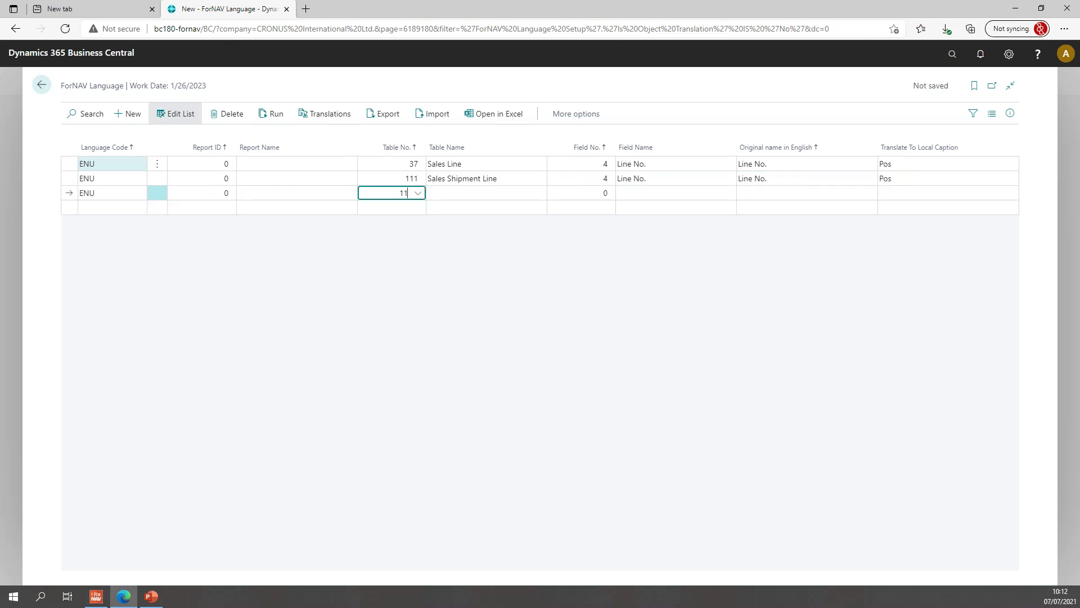
pyautogui.press('Return')
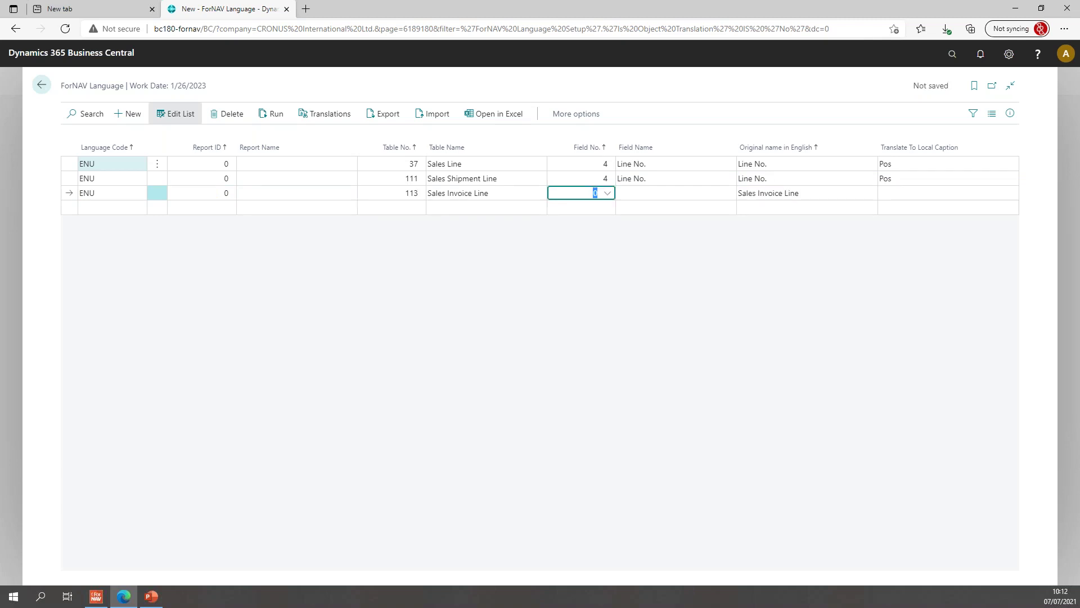
pyautogui.write('4')
pyautogui.press('Return')
pyautogui.press('Return')
pyautogui.press('Return')
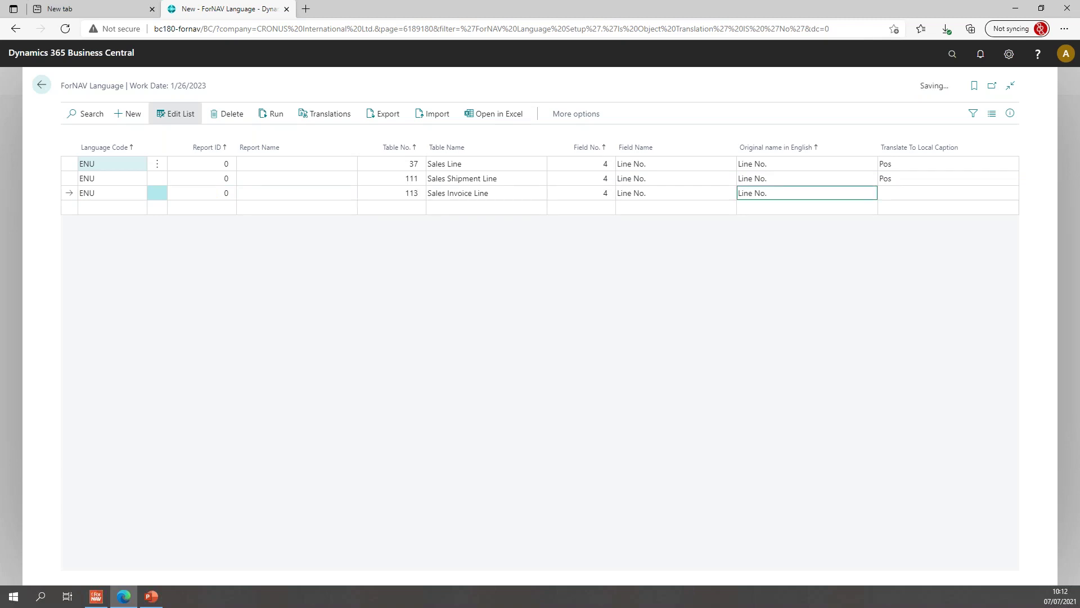
pyautogui.write('ENU')
pyautogui.press('Return')
pyautogui.press('Return')
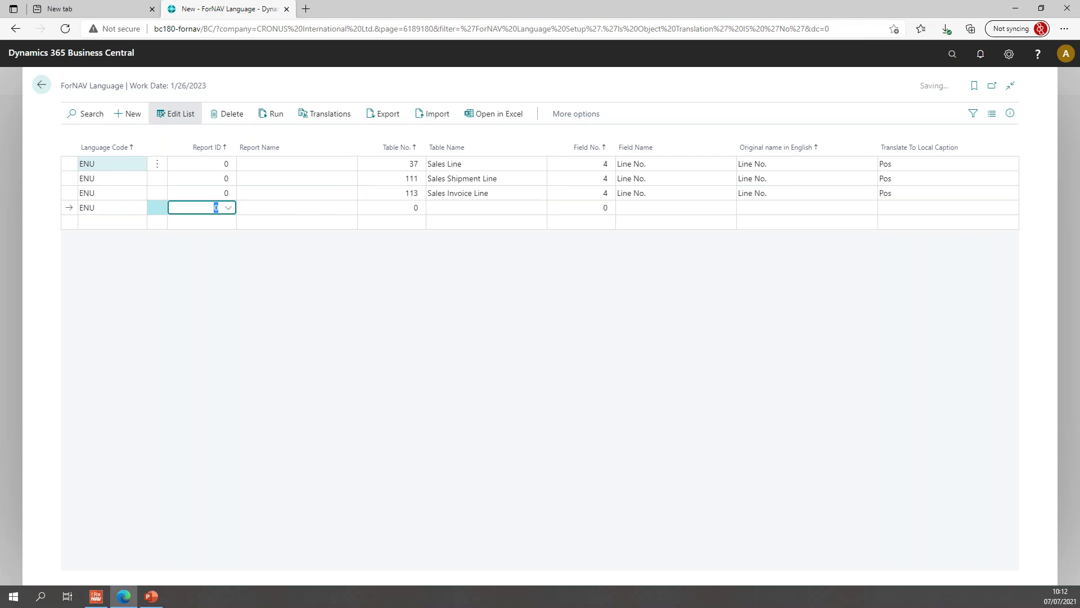
pyautogui.write('115')
pyautogui.press('Return')
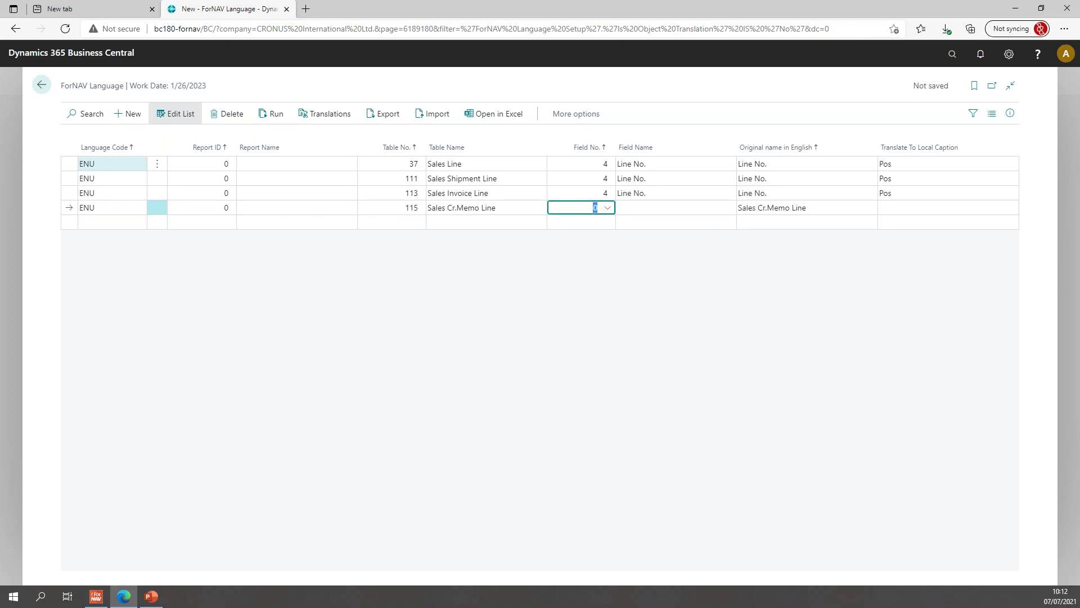
pyautogui.write('4')
pyautogui.press('Return')
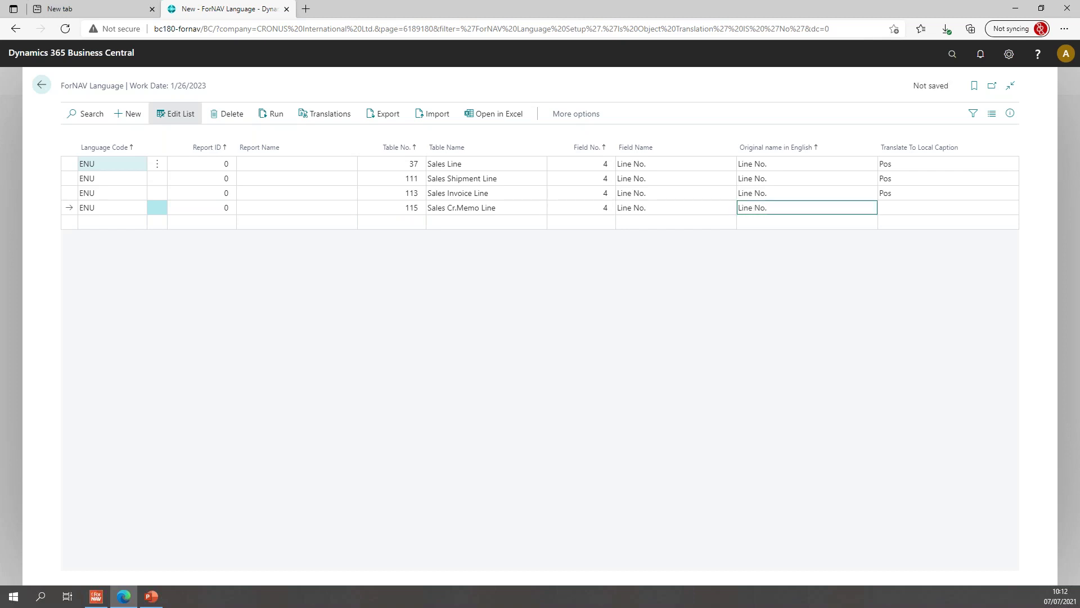
pyautogui.press('Return')
pyautogui.press('Up')
pyautogui.press('Down')
pyautogui.hotkey('shift', 'Tab')
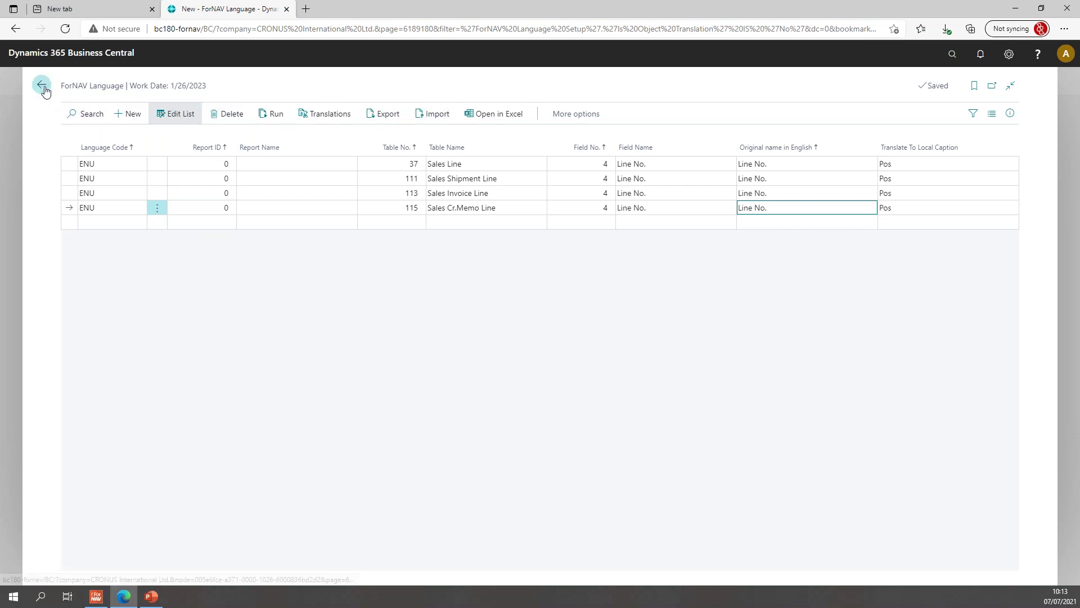
# Leave ForNAV Language, refresh the Standard Reports list and run the Sales Template report
pyautogui.press('Escape')
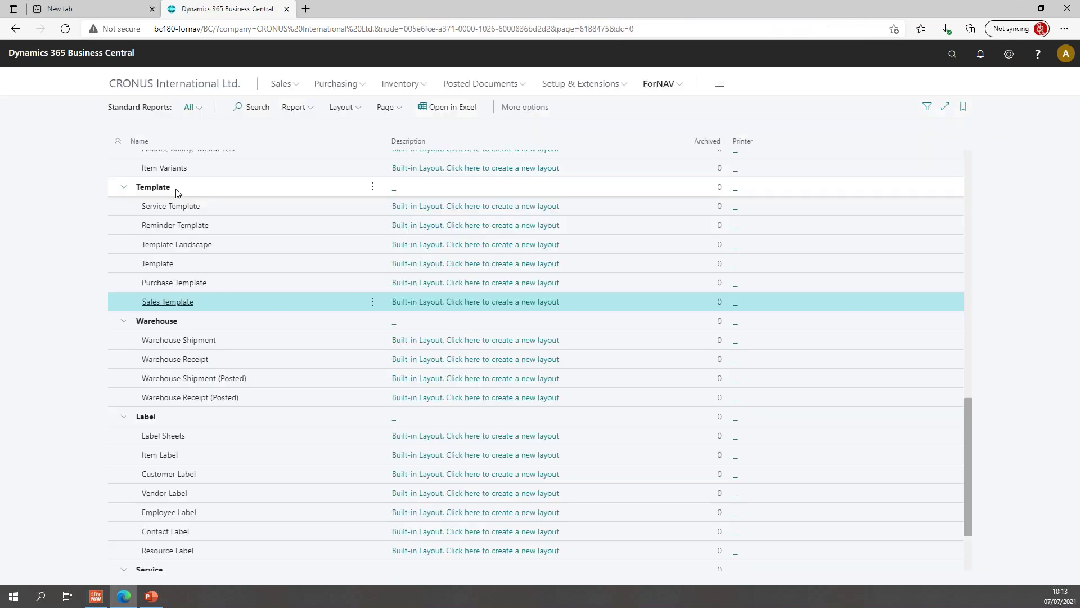
pyautogui.scroll(-1, 198, 254)
pyautogui.scroll(-1, 197, 260)
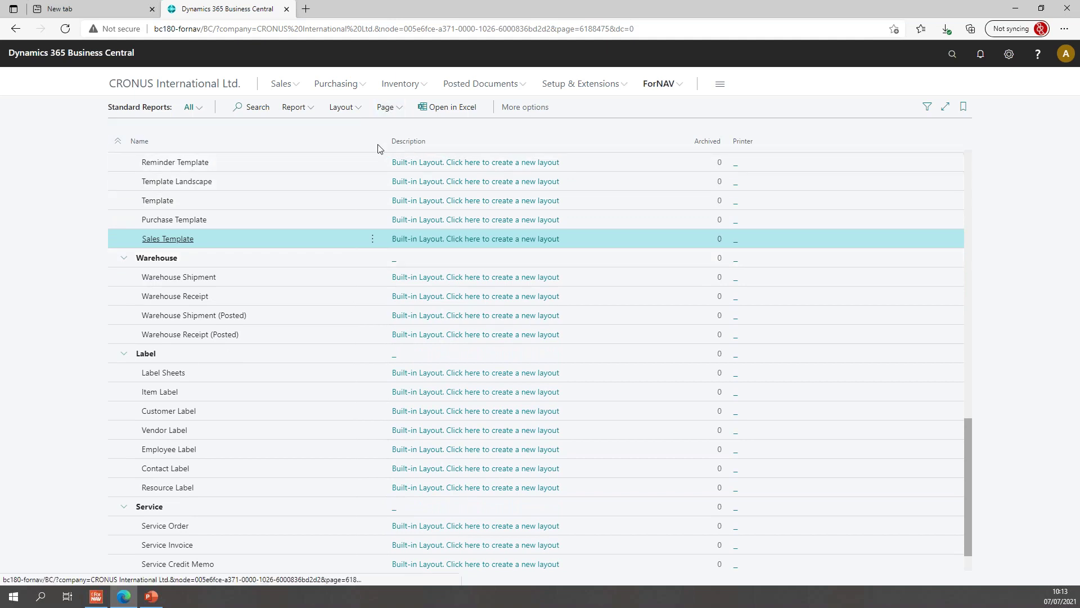
pyautogui.click(387, 106)
pyautogui.click(400, 128)
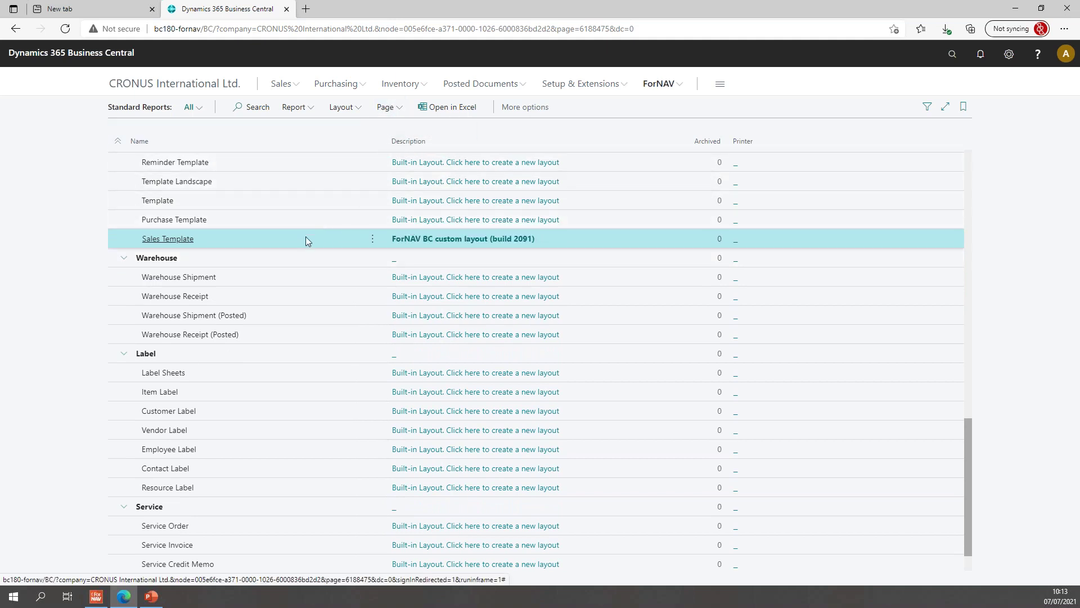
pyautogui.click(297, 107)
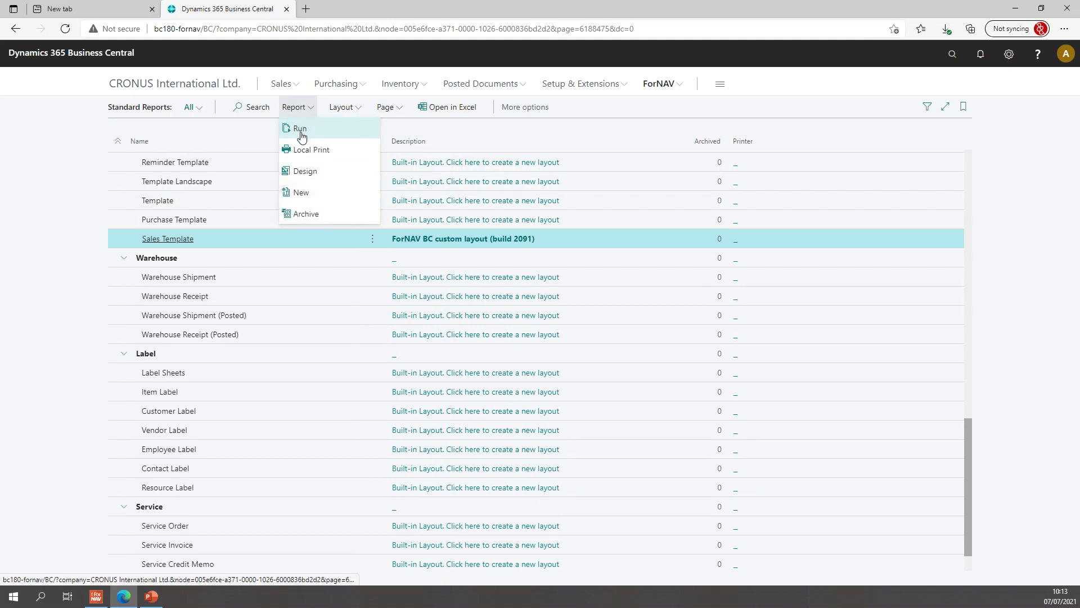
pyautogui.click(302, 128)
# Preview the report for the chosen invoice, fit to width and scroll to the yellow Pos column
pyautogui.click(687, 340)
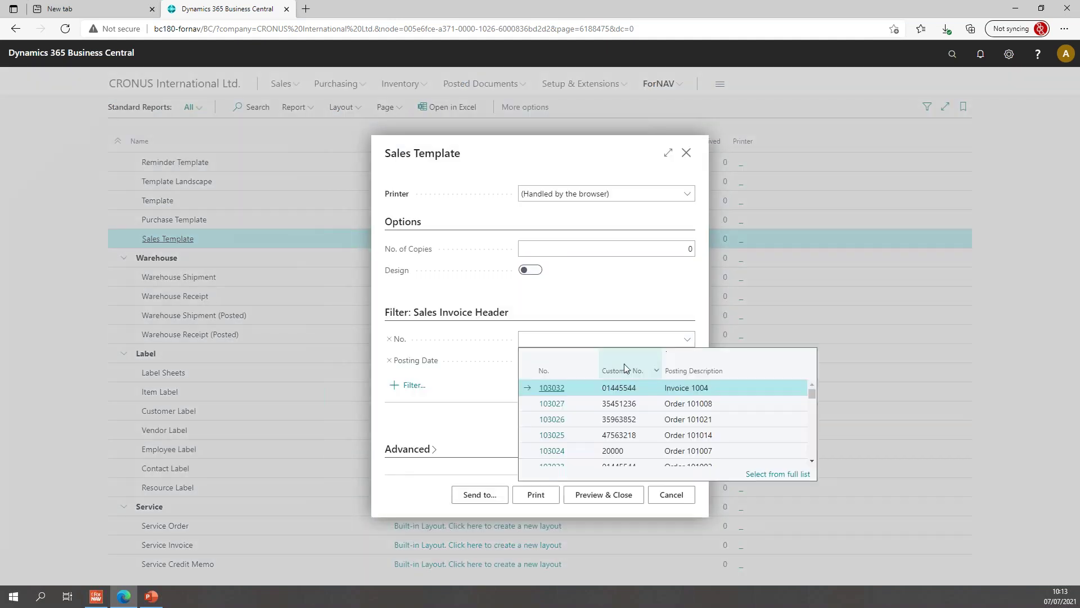
pyautogui.click(581, 388)
pyautogui.click(616, 493)
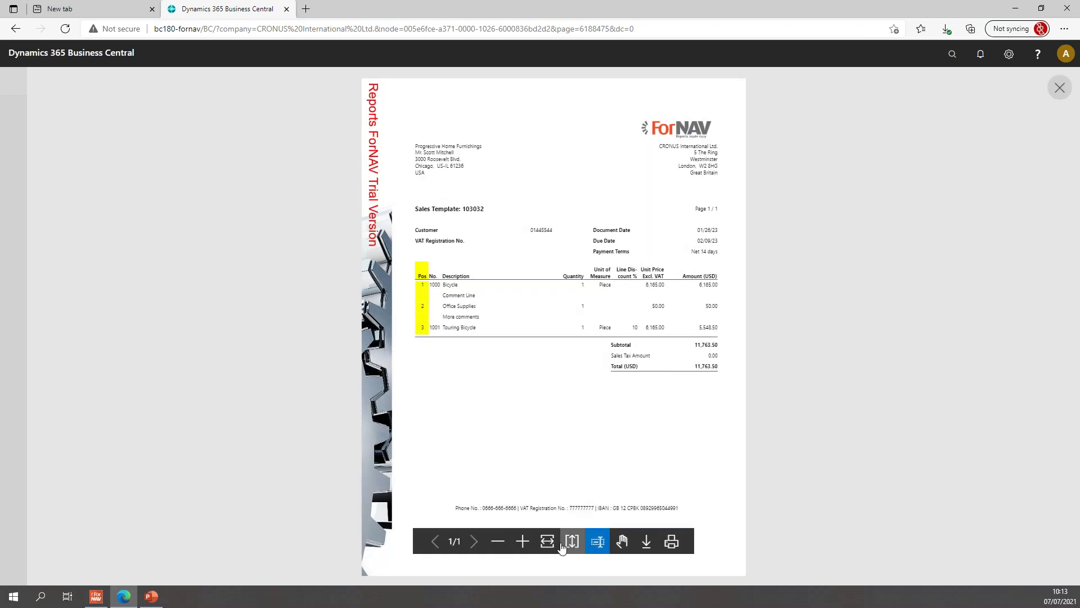
pyautogui.click(553, 536)
pyautogui.scroll(-5, 466, 434)
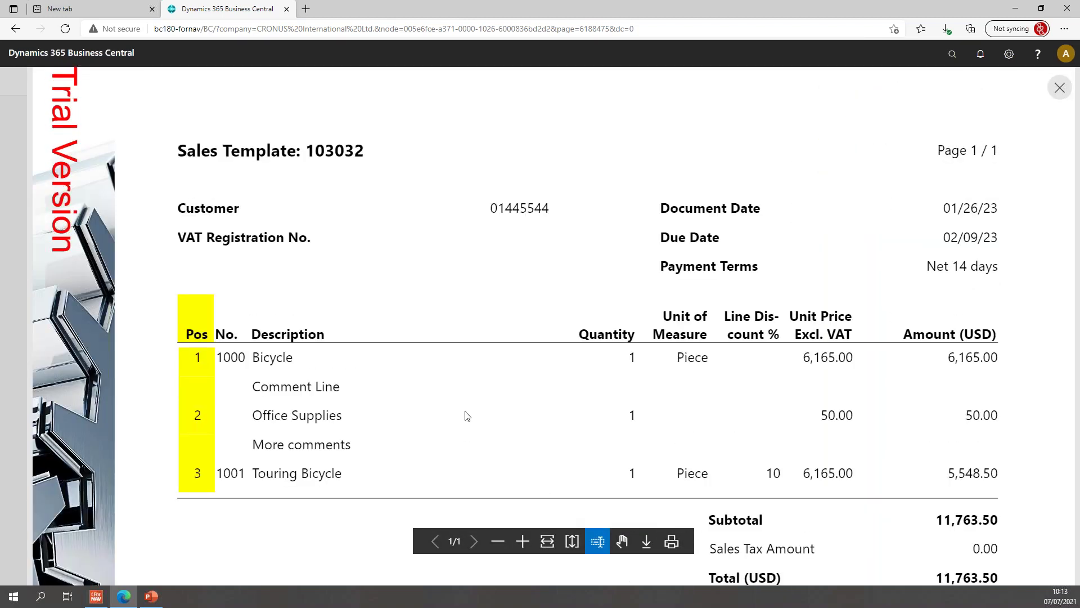
pyautogui.scroll(-1, 307, 283)
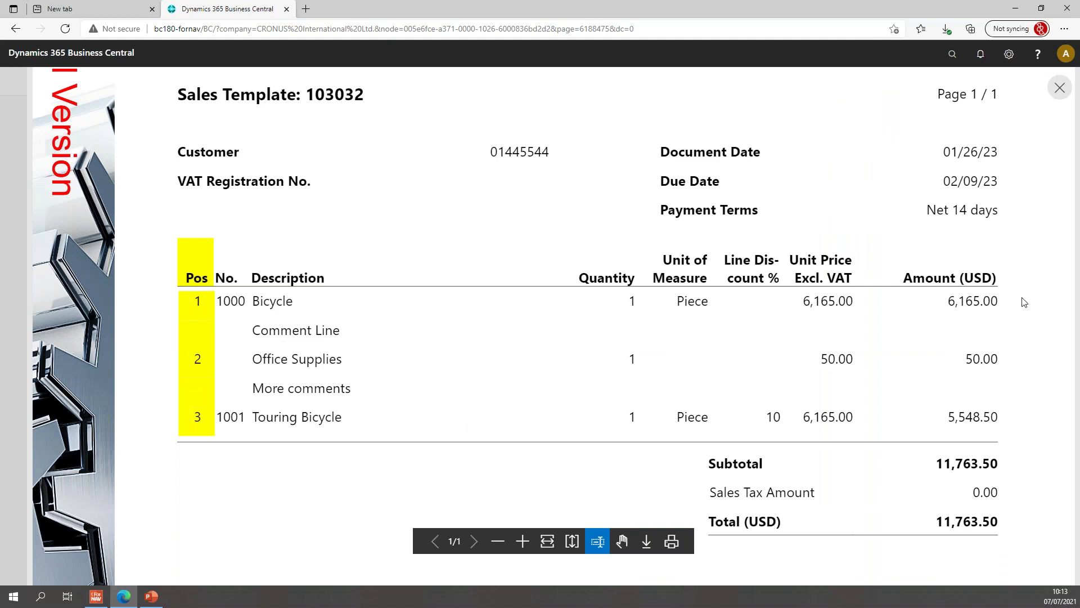
# Preview the Order report and check its yellow Pos column numbering
pyautogui.click(1060, 88)
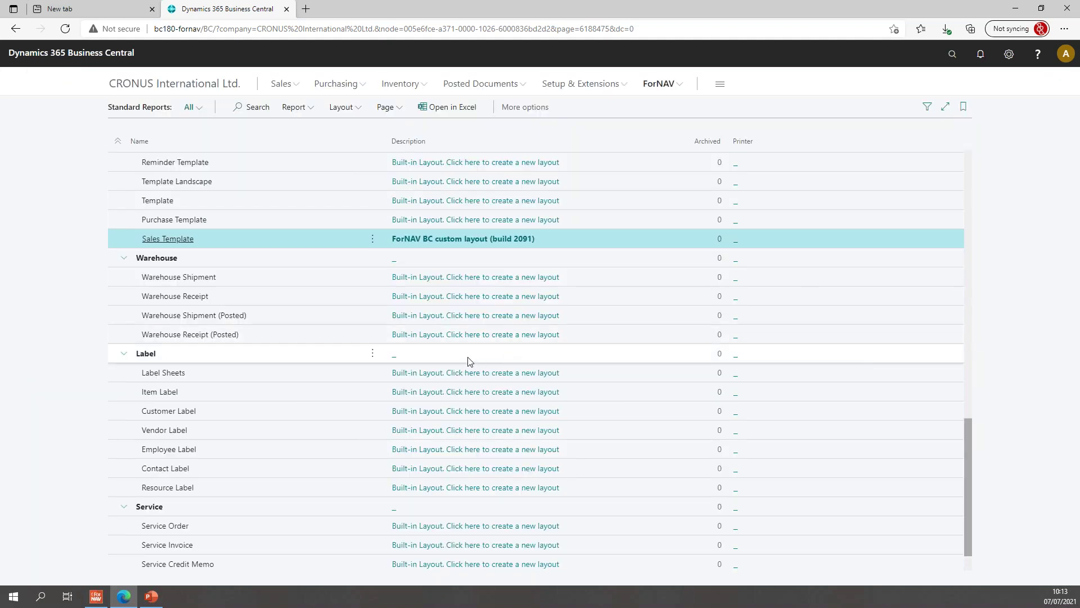
pyautogui.scroll(10, 472, 354)
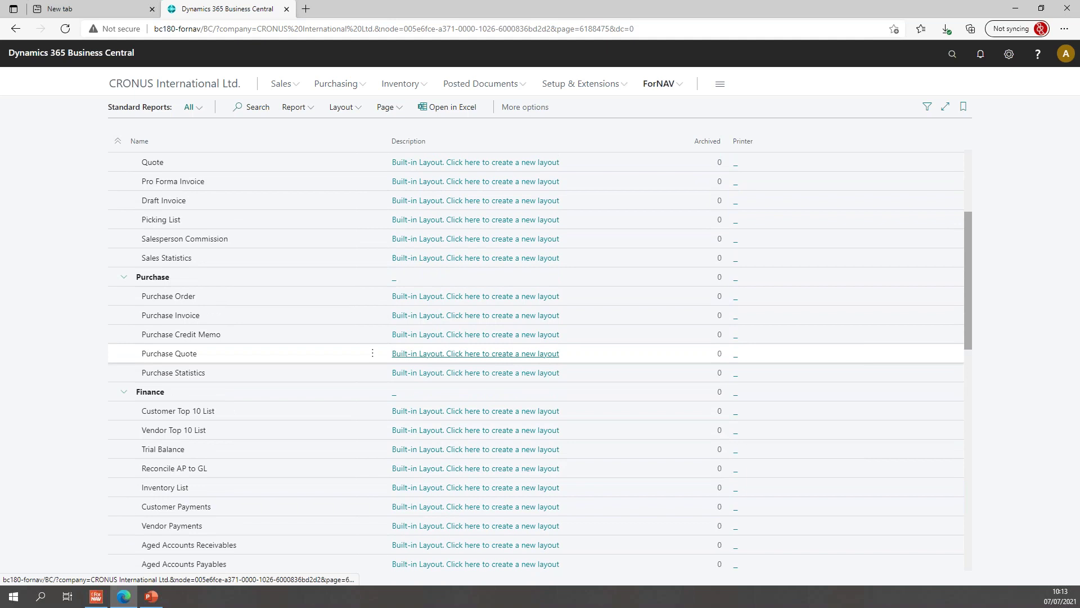
pyautogui.scroll(4, 458, 349)
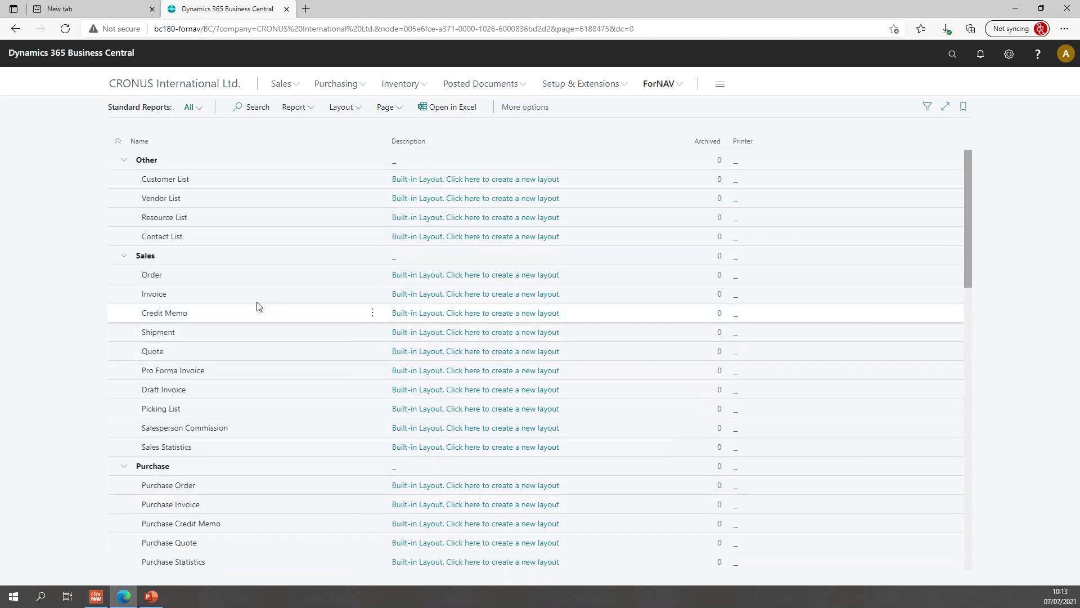
pyautogui.click(256, 278)
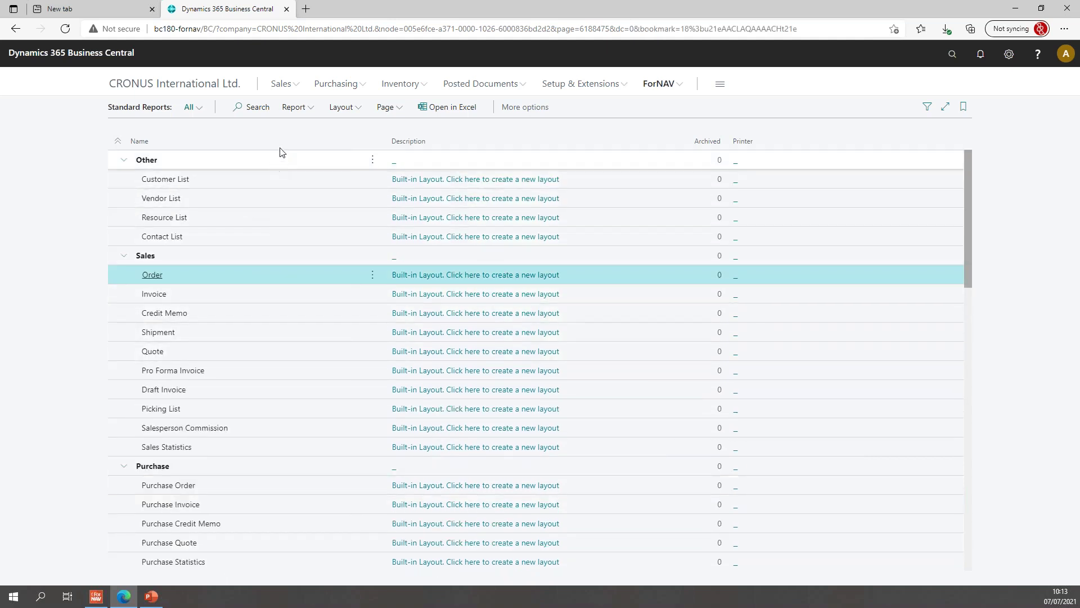
pyautogui.click(295, 108)
pyautogui.click(313, 128)
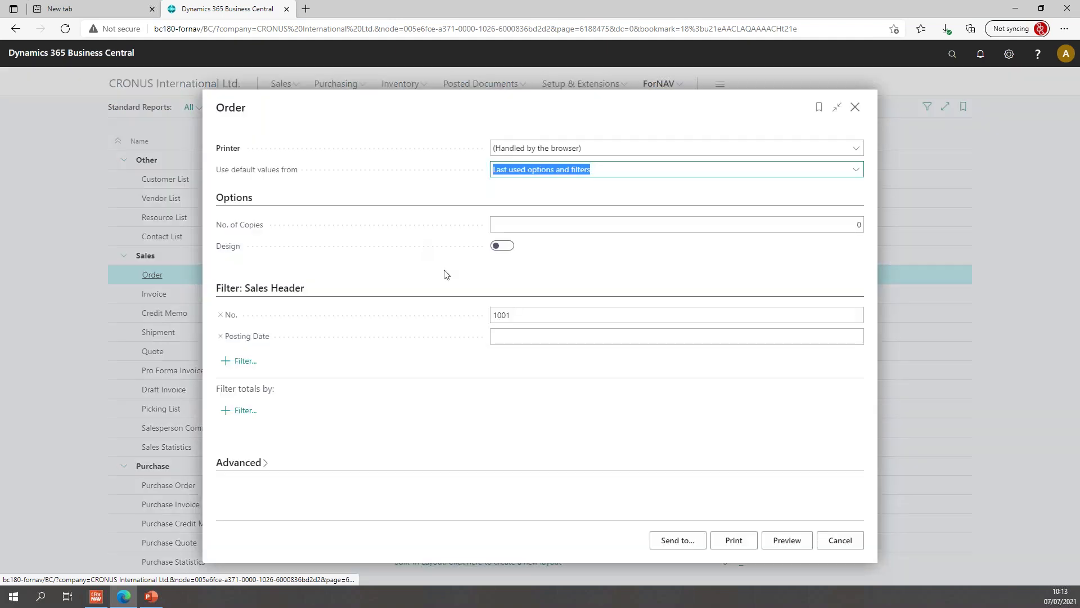
pyautogui.click(794, 536)
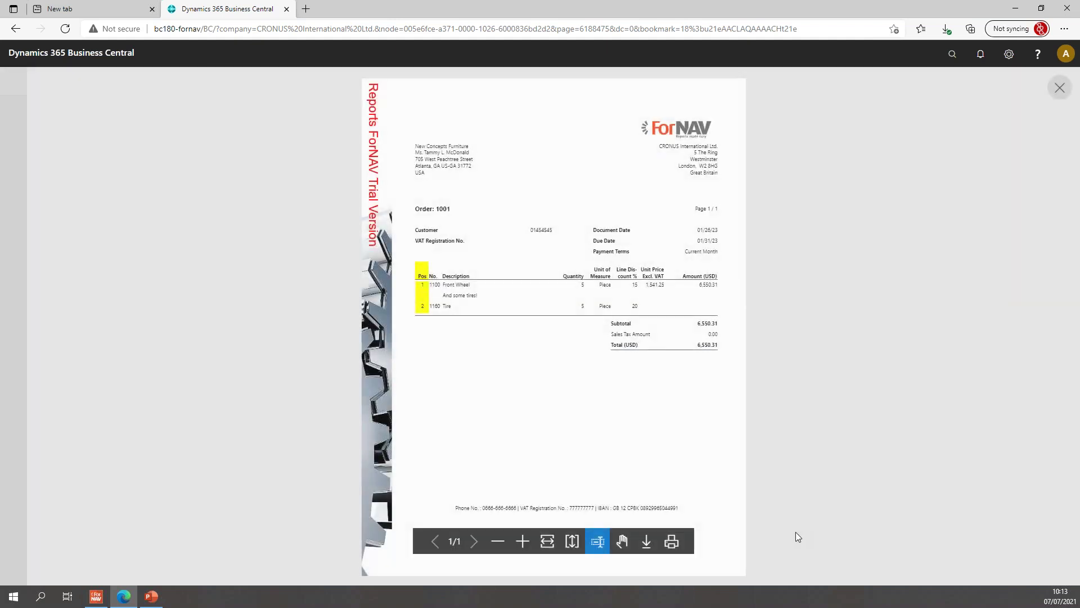
pyautogui.click(548, 541)
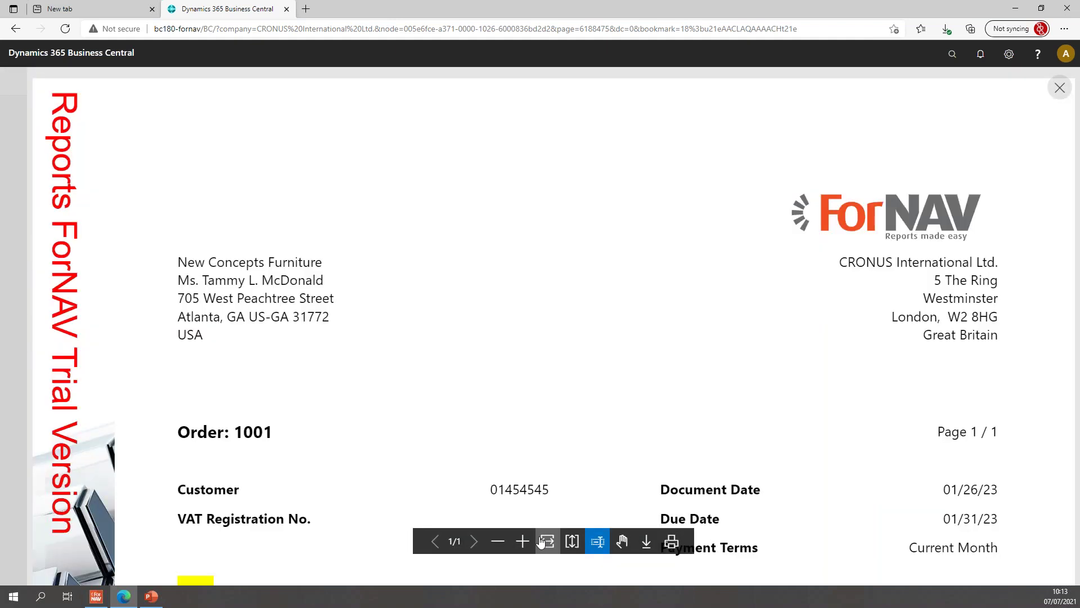
pyautogui.scroll(-3, 175, 392)
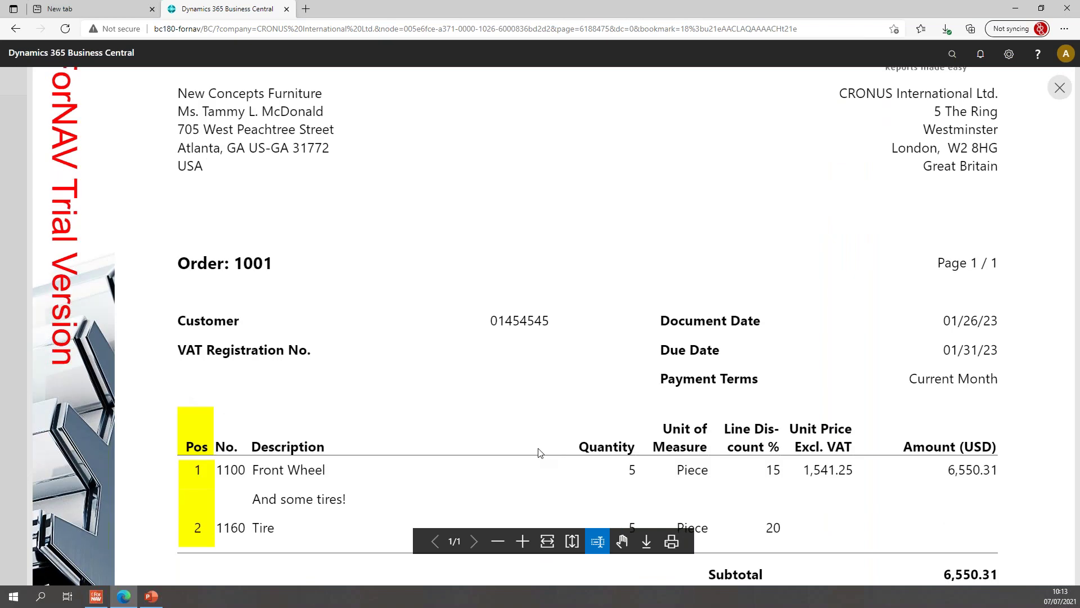
pyautogui.scroll(-2, 539, 451)
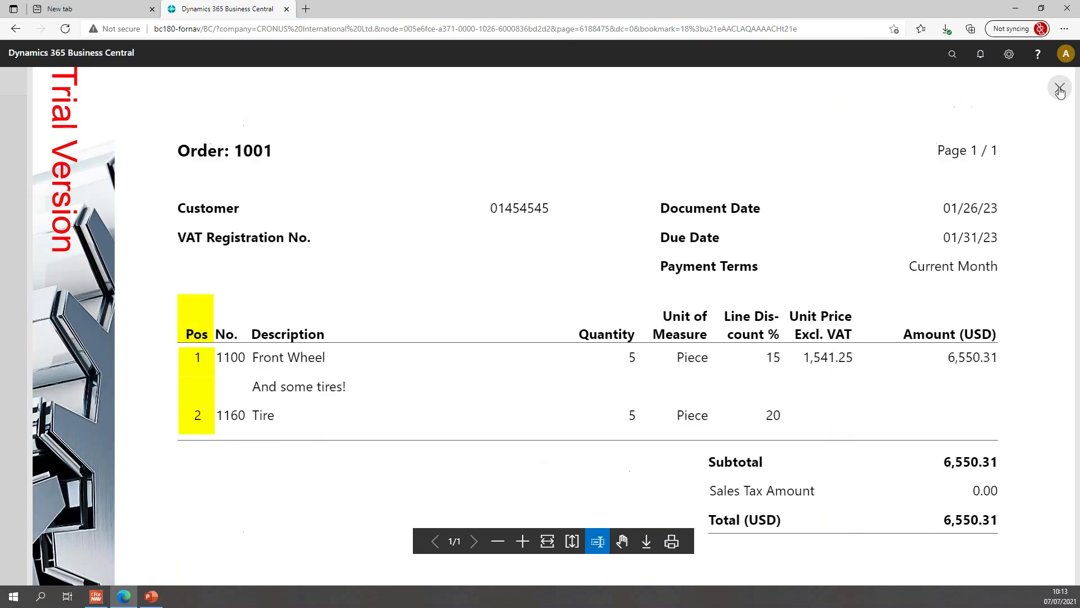
pyautogui.press('Escape')
pyautogui.click(840, 540)
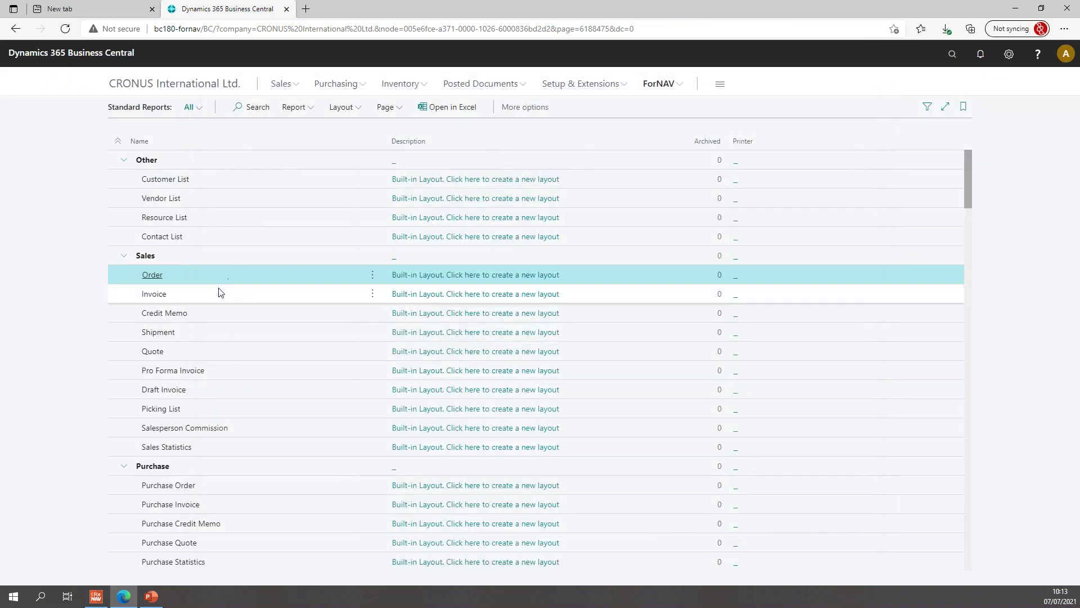
# Preview the Invoice report and check its yellow Pos column numbering
pyautogui.click(217, 292)
pyautogui.click(293, 106)
pyautogui.click(299, 129)
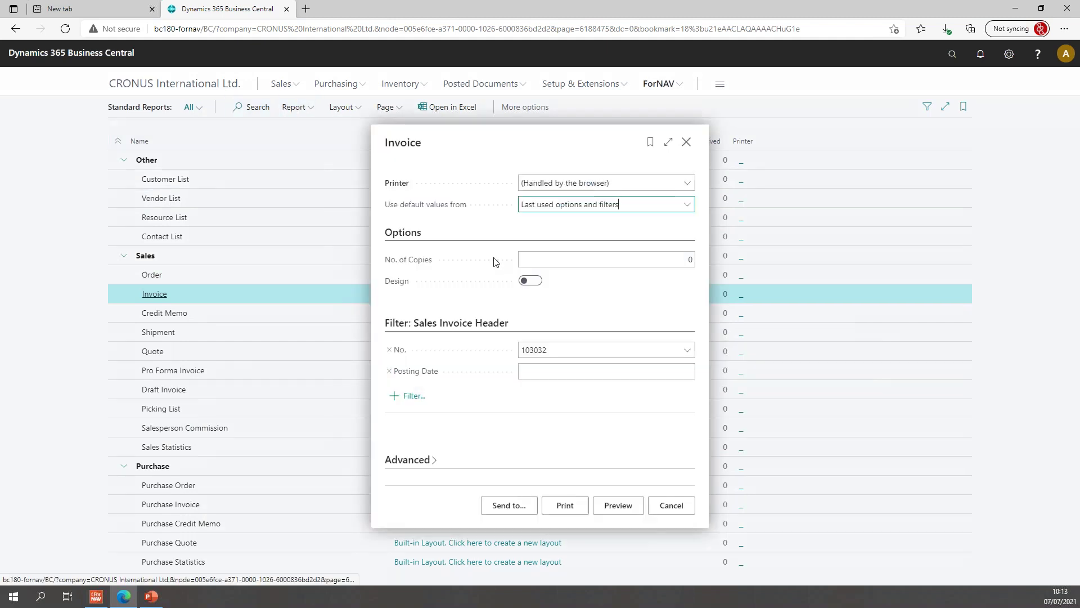
pyautogui.click(618, 505)
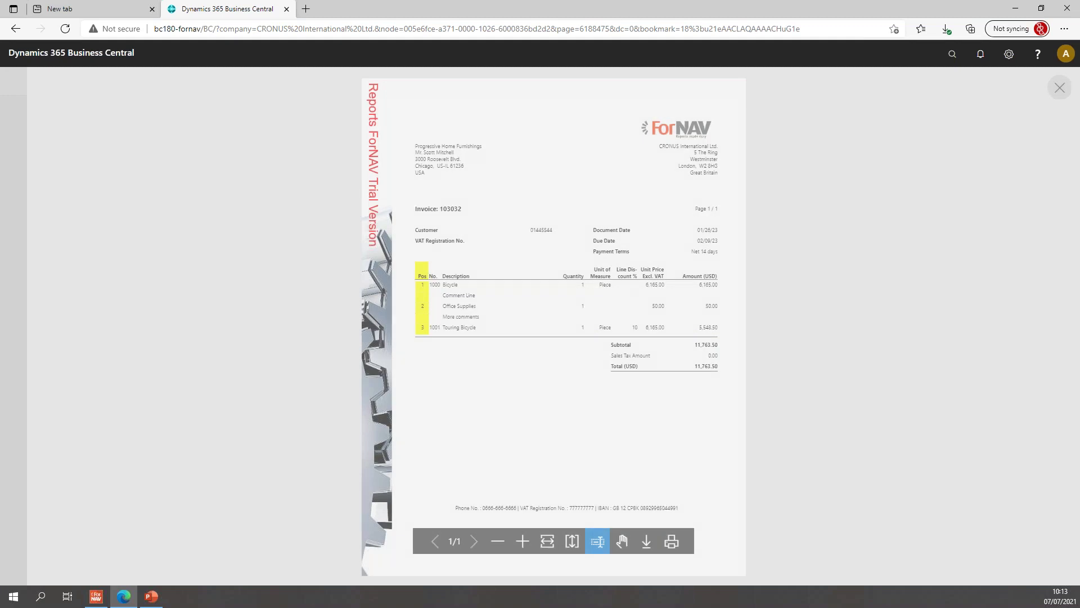
pyautogui.click(548, 541)
pyautogui.scroll(-4, 369, 476)
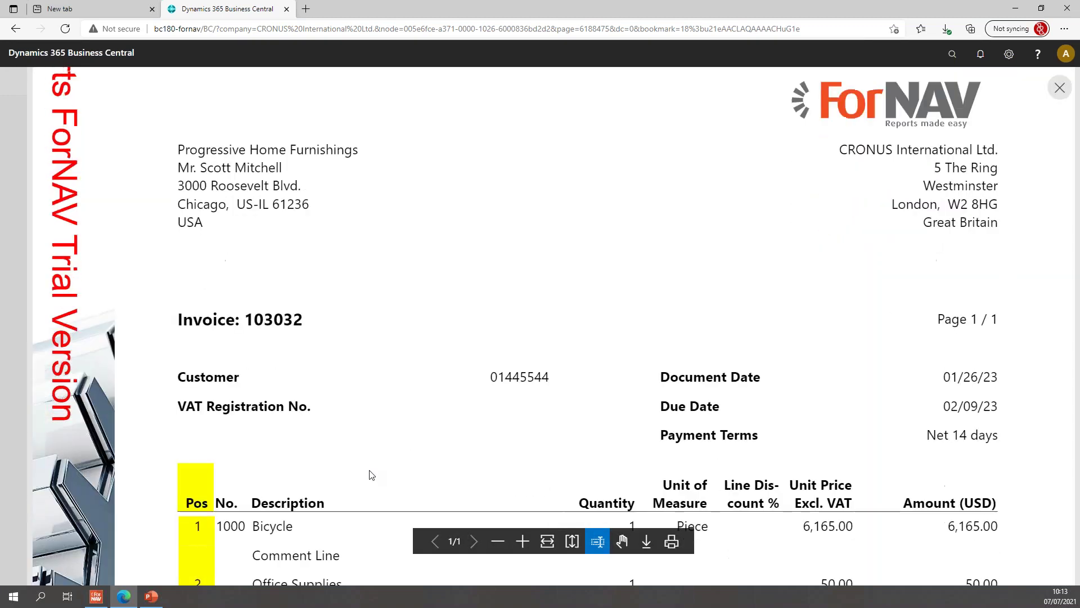
pyautogui.click(1060, 88)
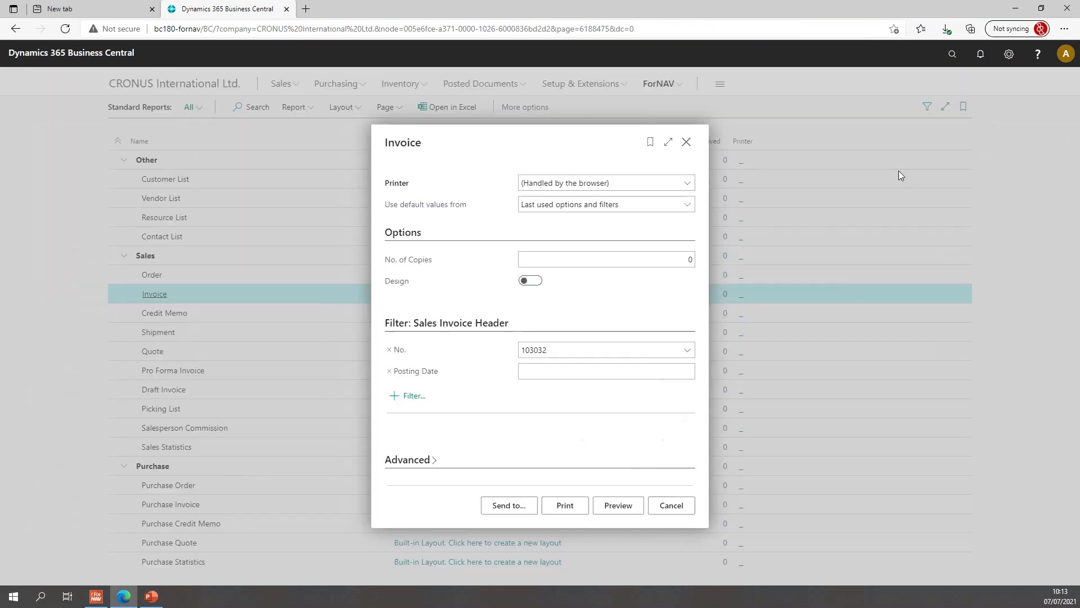
pyautogui.click(674, 506)
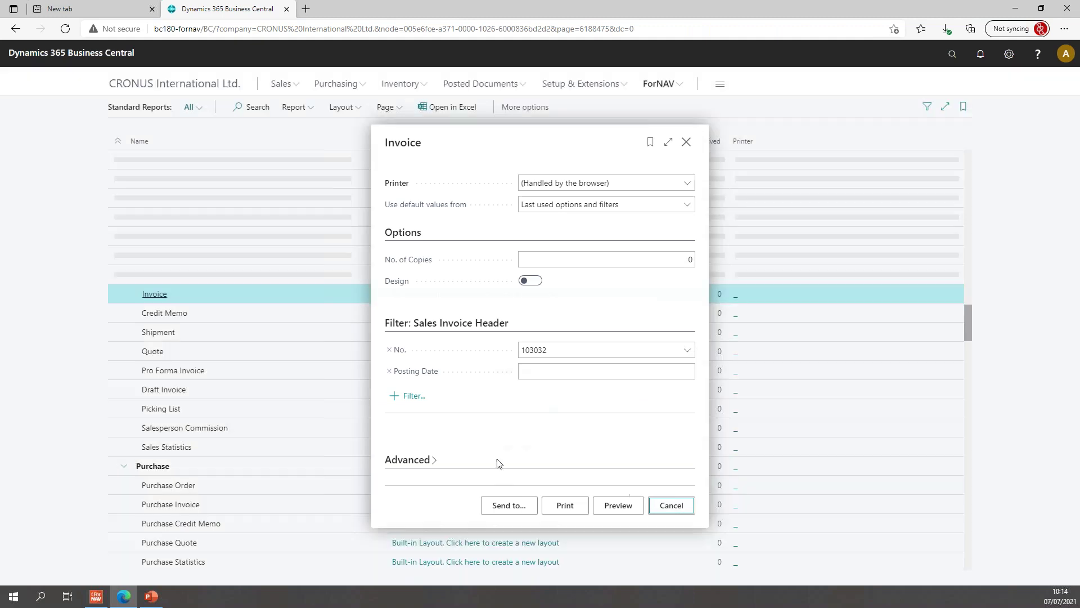
# Preview the Quote report and confirm its Pos column numbers lines 1–3
pyautogui.click(193, 354)
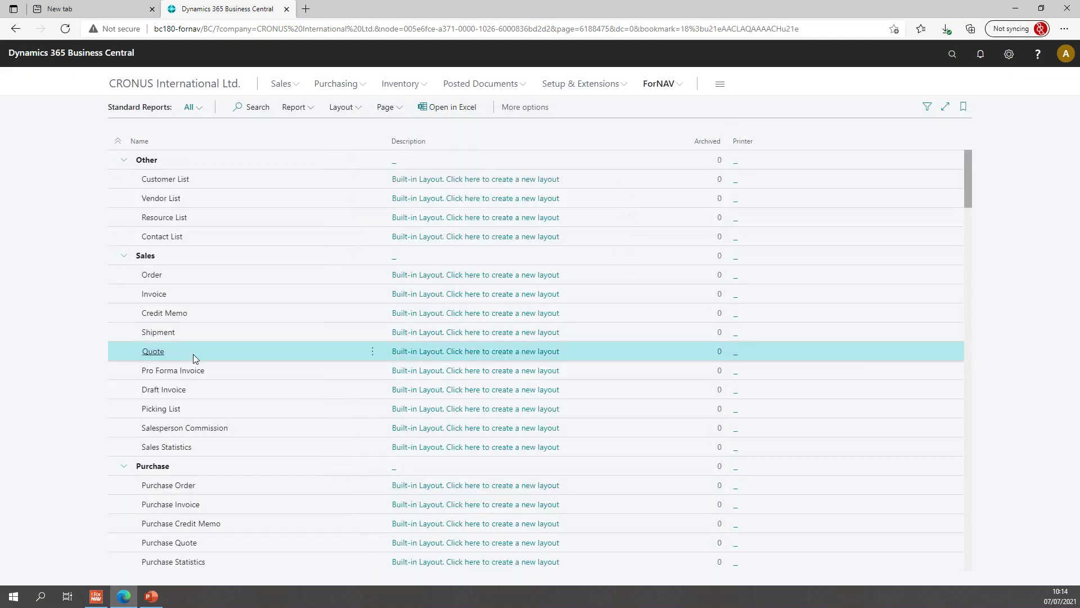
pyautogui.click(296, 107)
pyautogui.click(309, 126)
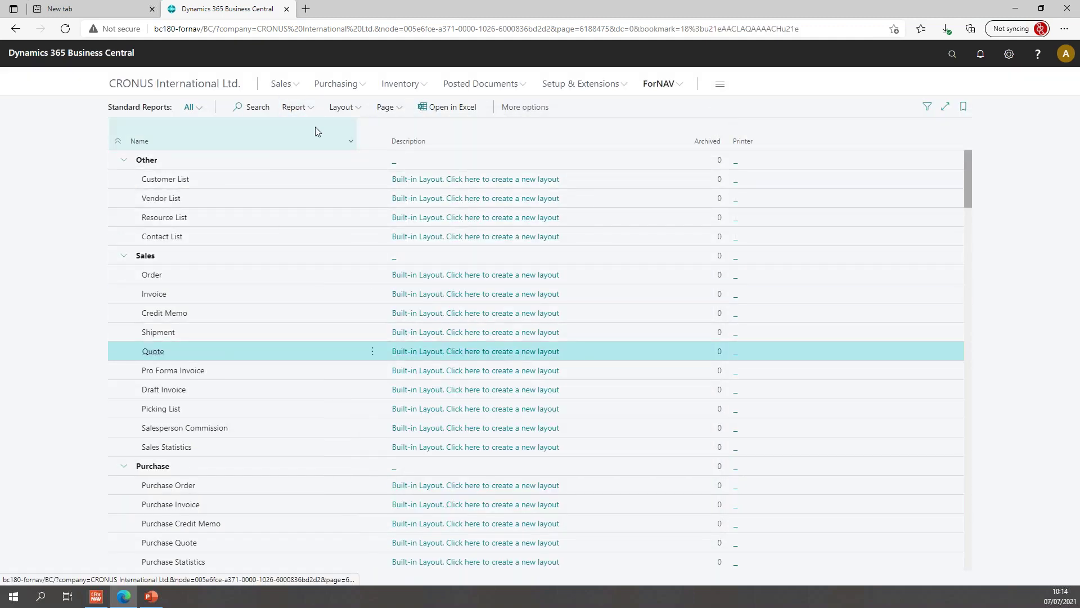
pyautogui.click(605, 514)
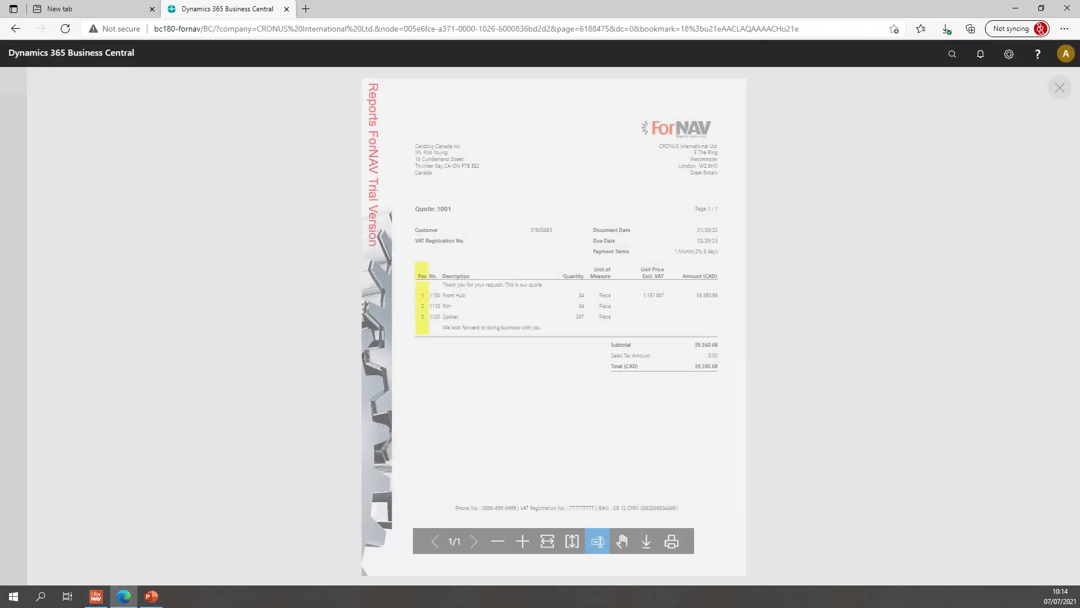
pyautogui.click(522, 541)
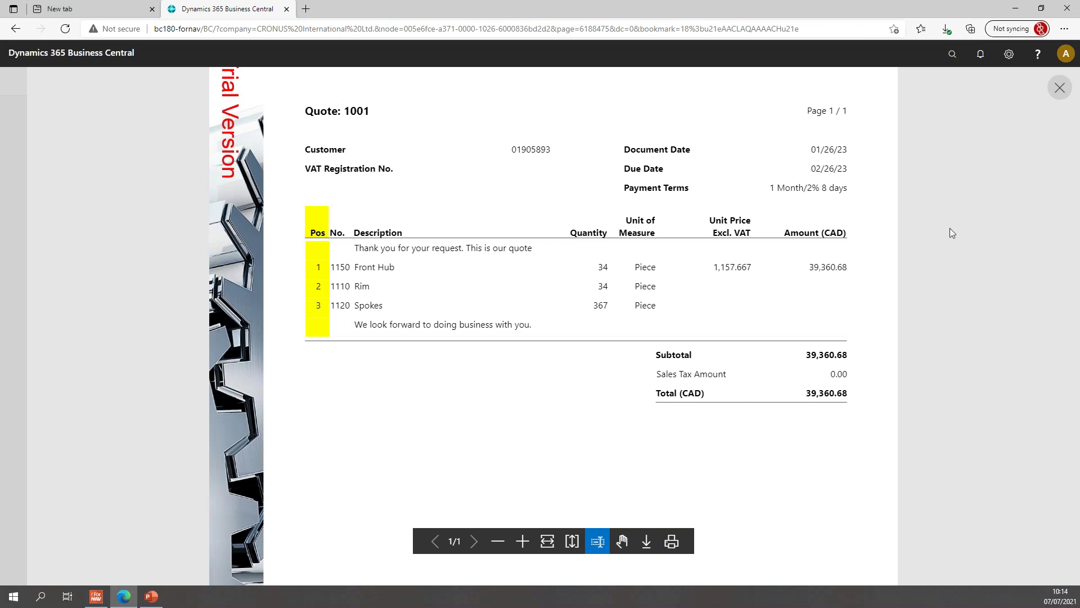
pyautogui.click(1060, 88)
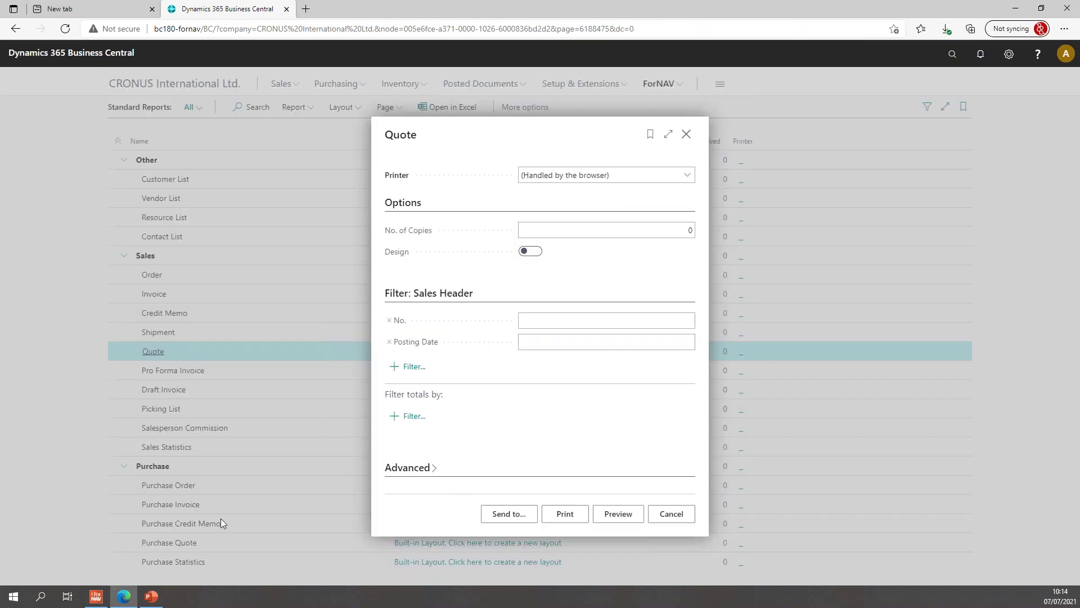